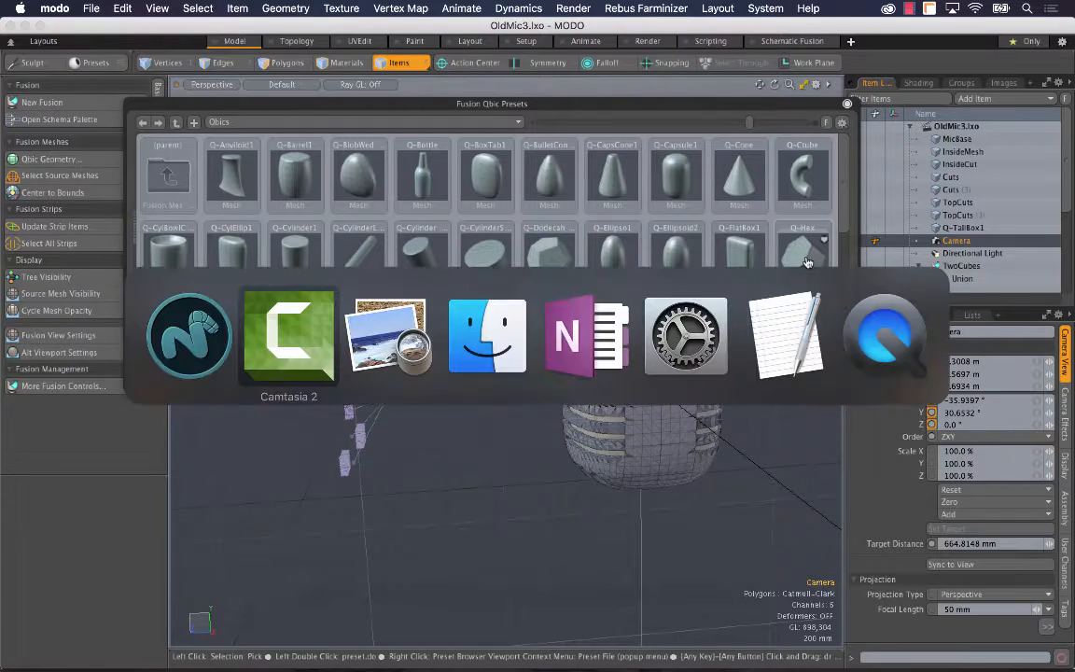
{"action": "key", "text": "super+Tab"}
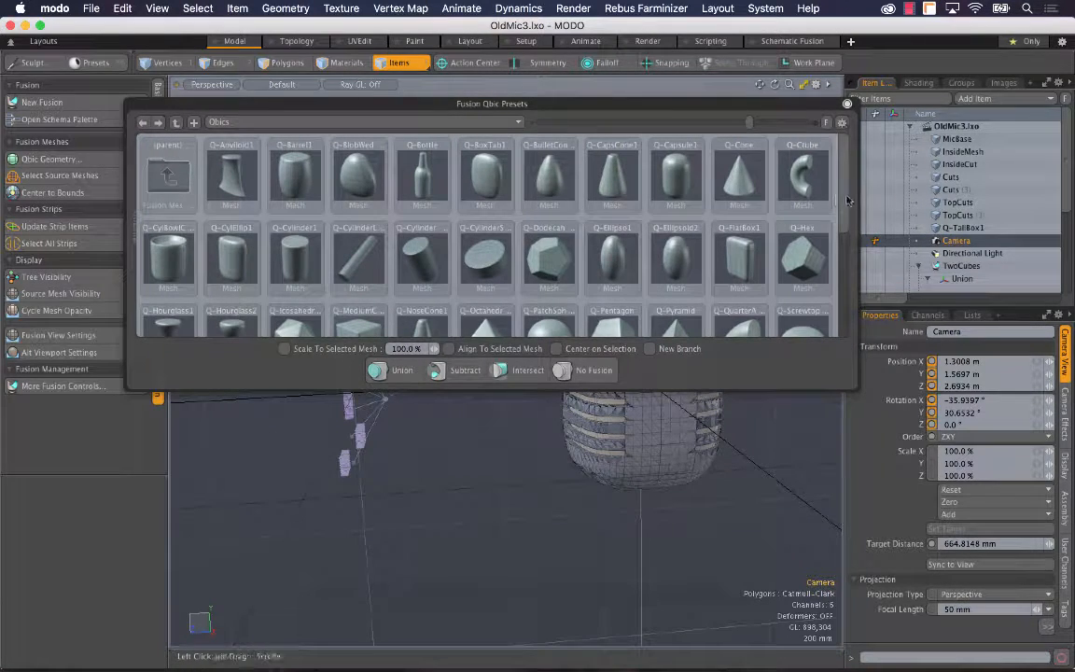
Step: Add the Q-Cylinder1 mesh from the Qbic presets to the scene and close the presets window
{"action": "mouse_move", "coordinate": [847, 198]}
{"action": "left_mouse_down"}
{"action": "mouse_move", "coordinate": [851, 305]}
{"action": "mouse_move", "coordinate": [857, 208]}
{"action": "left_mouse_up"}
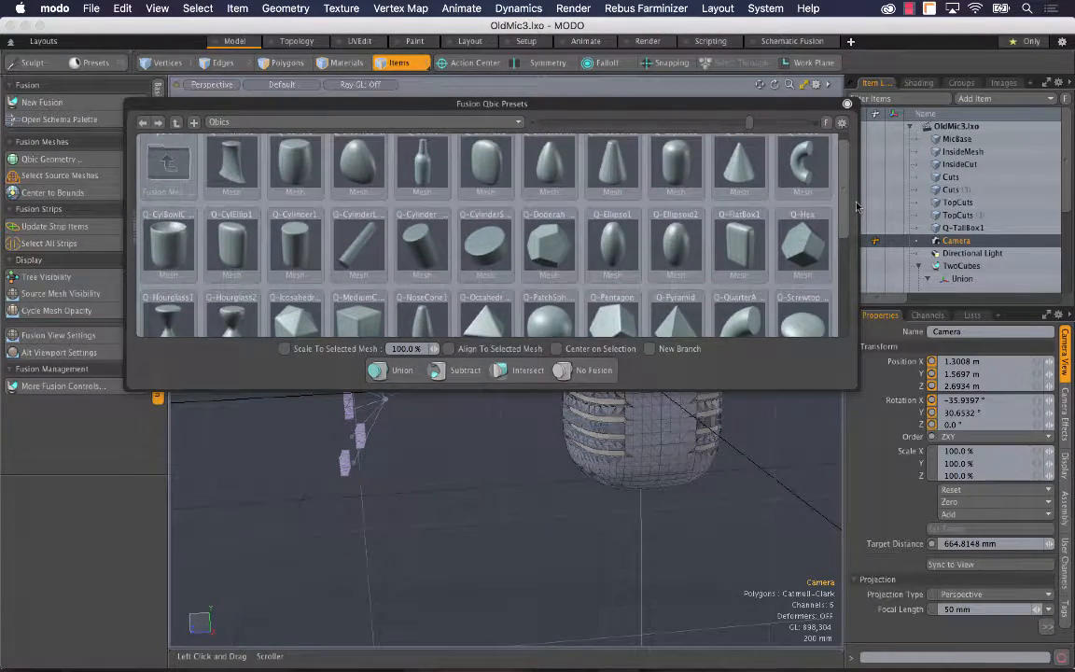
{"action": "left_click", "coordinate": [303, 245]}
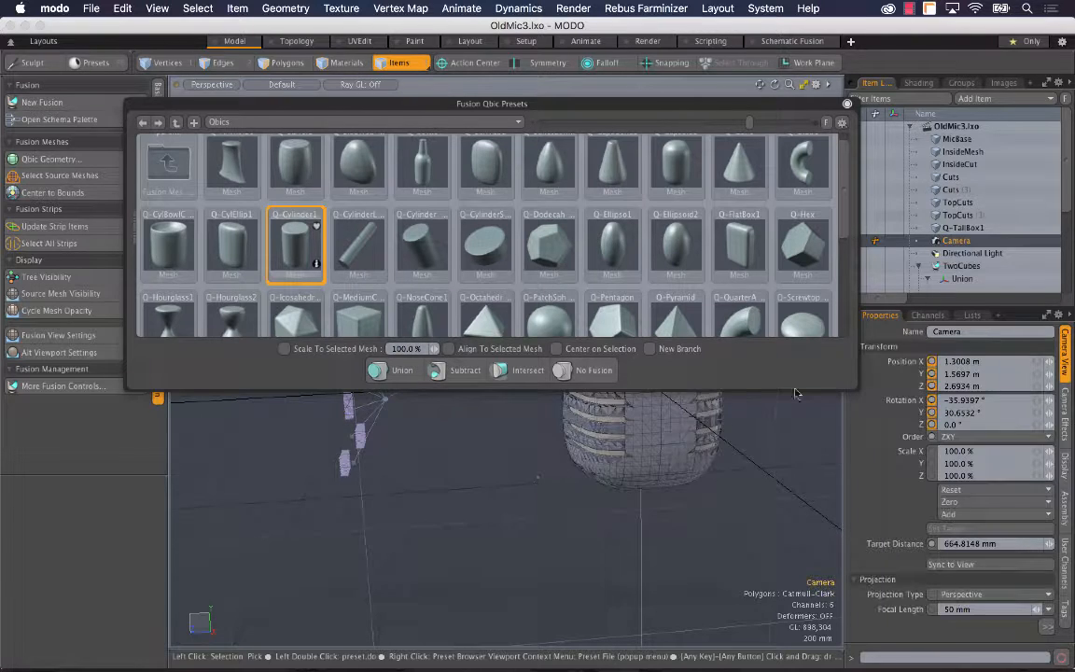
{"action": "left_click", "coordinate": [792, 437]}
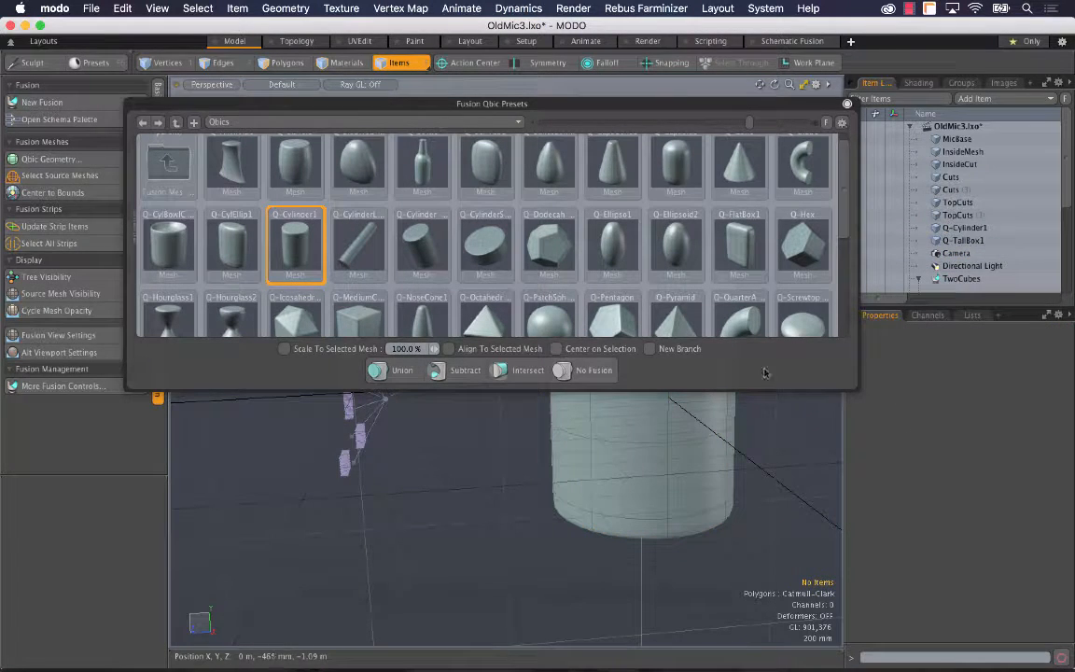
{"action": "left_click", "coordinate": [847, 104]}
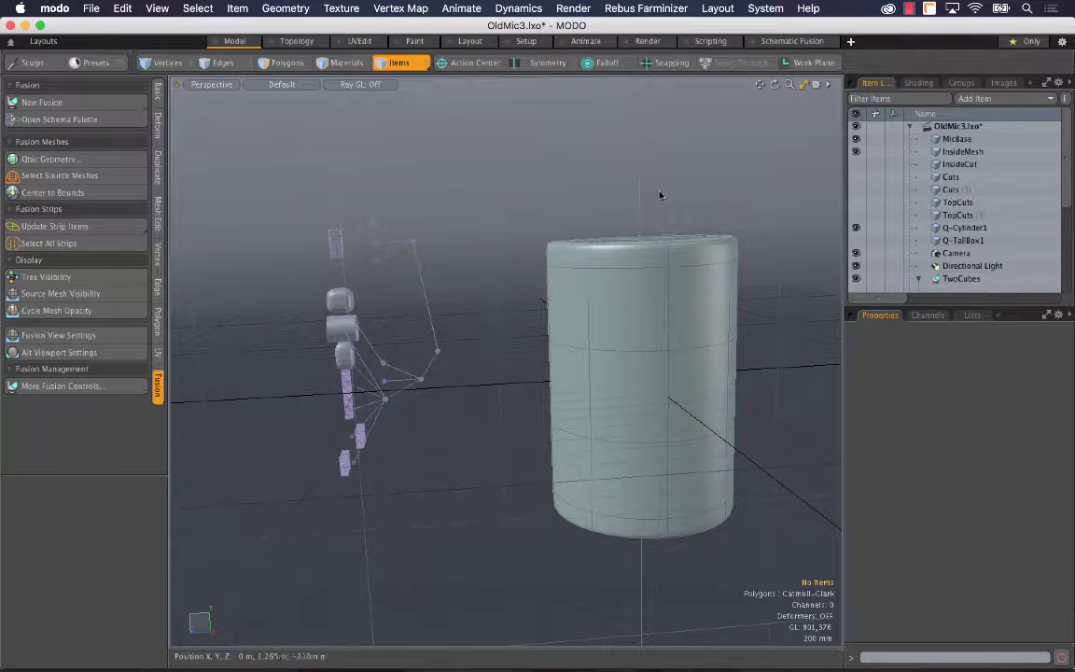
Step: Rotate the Q-Cylinder1 item to -90° on Z
{"action": "key", "text": "y"}
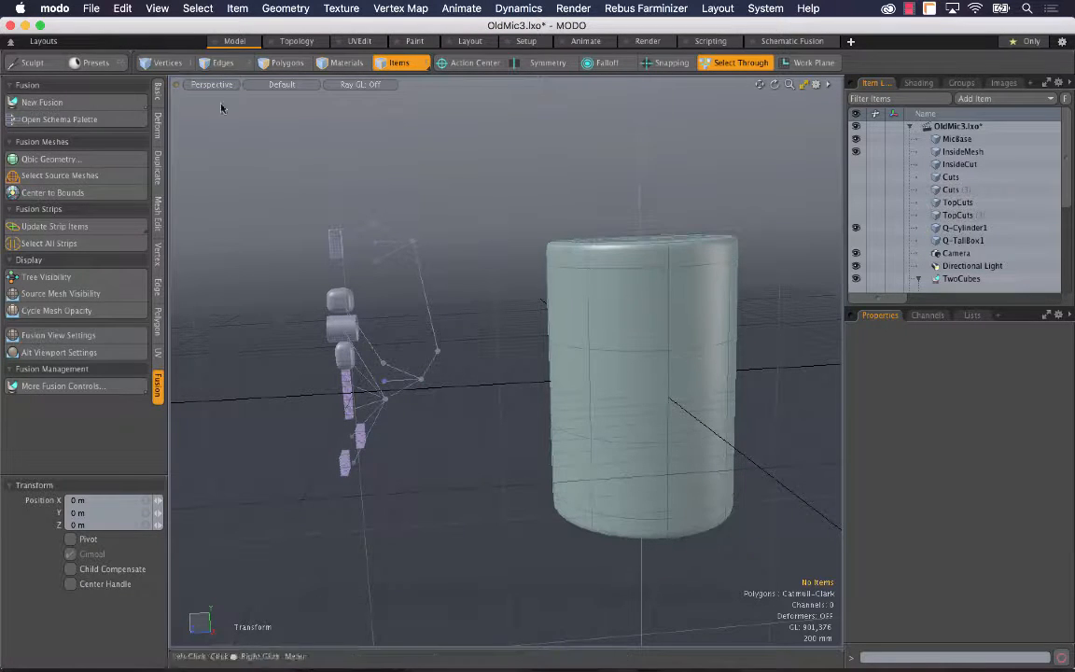
{"action": "key", "text": "e"}
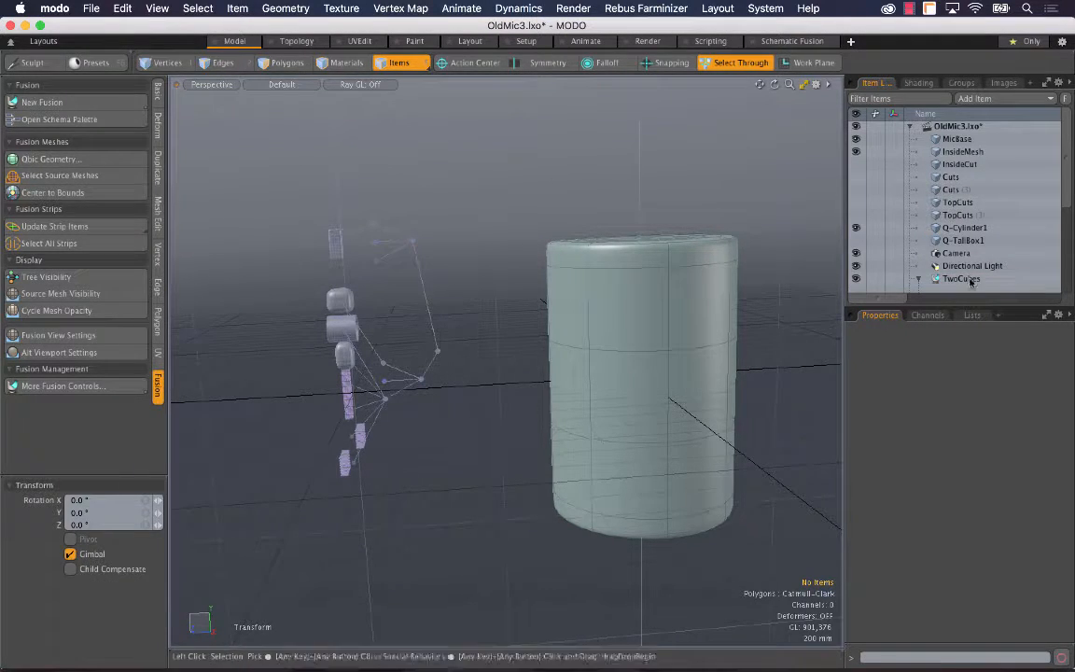
{"action": "left_click", "coordinate": [962, 228]}
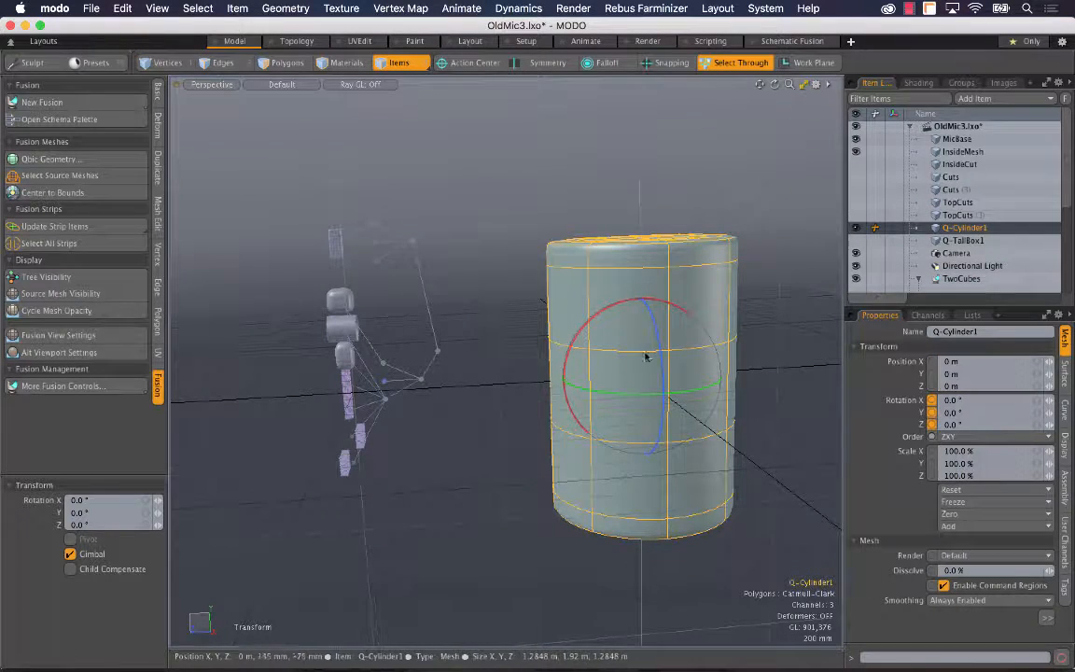
{"action": "left_click_drag", "start_coordinate": [654, 369], "coordinate": [680, 495]}
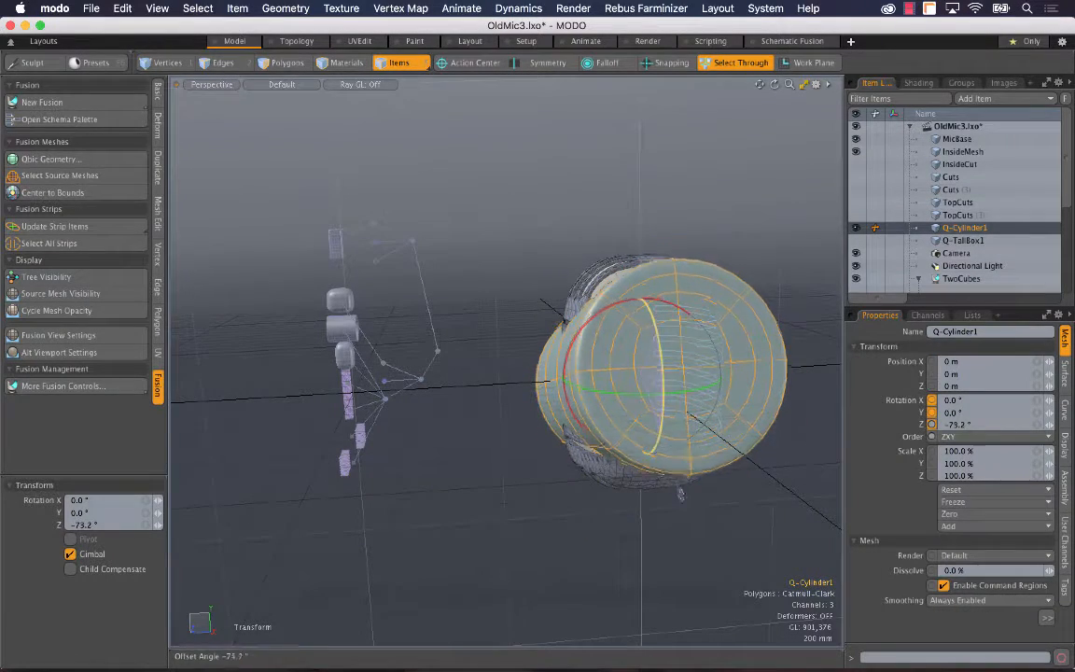
{"action": "left_click_drag", "start_coordinate": [118, 525], "coordinate": [3, 526]}
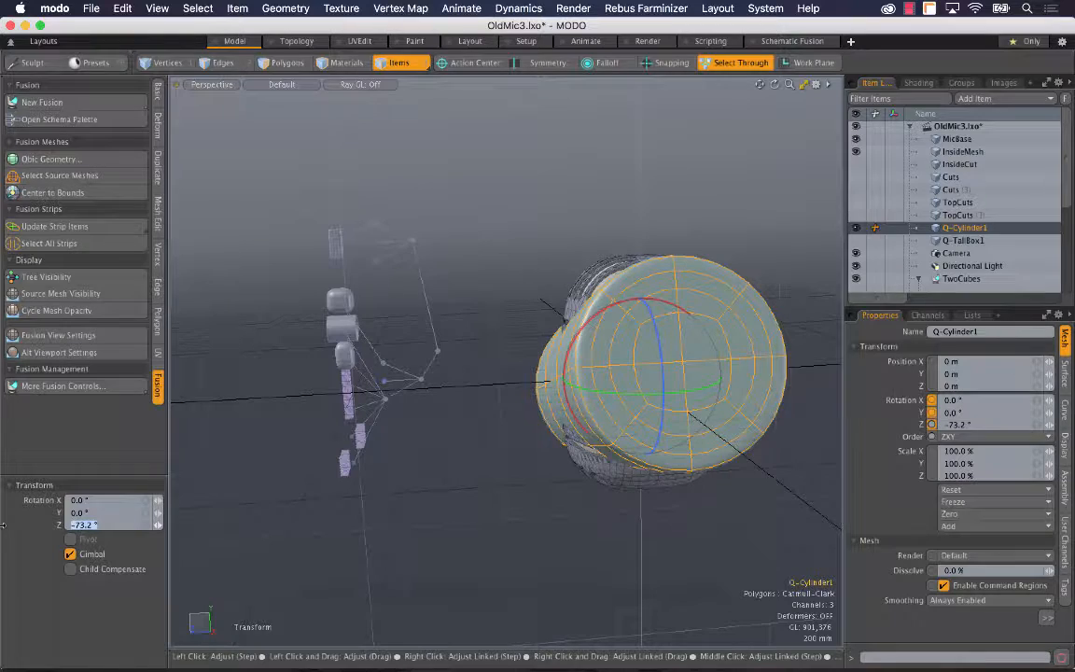
{"action": "type", "text": "-90"}
{"action": "key", "text": "Return"}
Step: Scale Q-Cylinder1 uniformly to about 16% and position it below the microphone body at about -970 mm on Y
{"action": "key", "text": "w"}
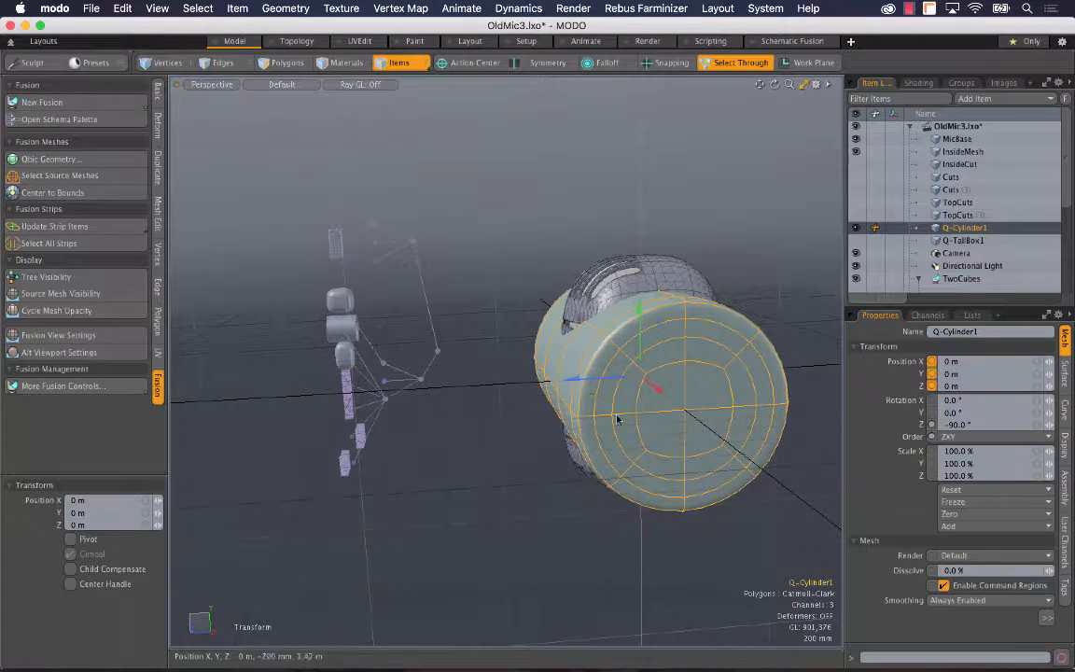
{"action": "left_click_drag", "start_coordinate": [639, 320], "coordinate": [640, 530]}
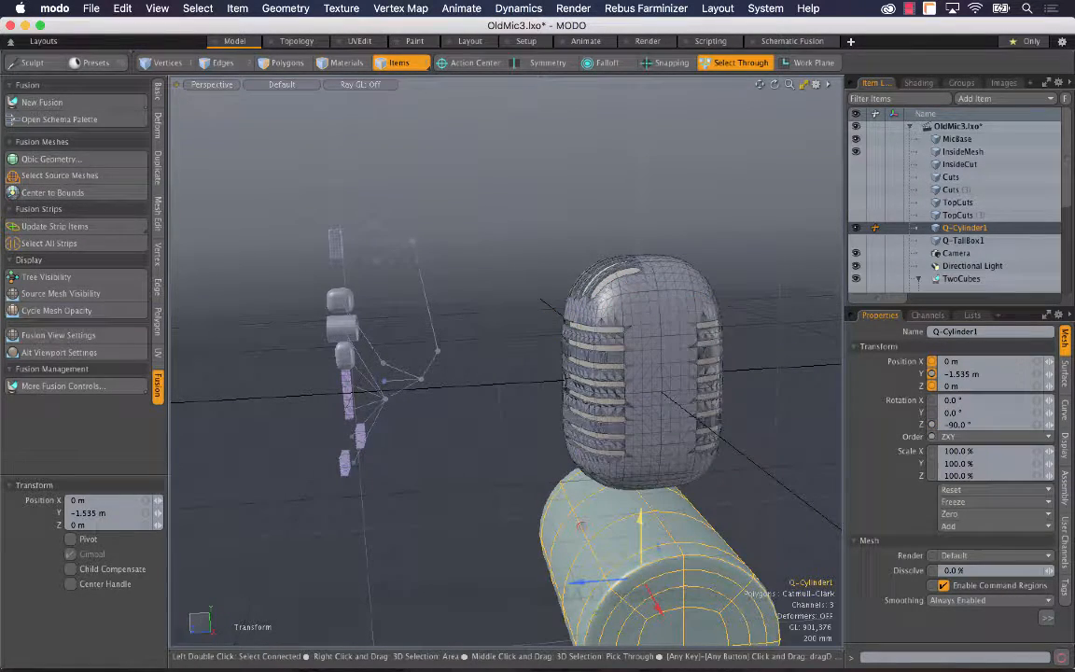
{"action": "key", "text": "r"}
{"action": "left_click_drag", "start_coordinate": [643, 579], "coordinate": [563, 588]}
{"action": "key", "text": "w"}
{"action": "left_click_drag", "start_coordinate": [639, 522], "coordinate": [603, 224]}
Step: Select the vertices along the cylinder's upper side, through its full length, in a wireframe right view
{"action": "key", "text": "shift+a"}
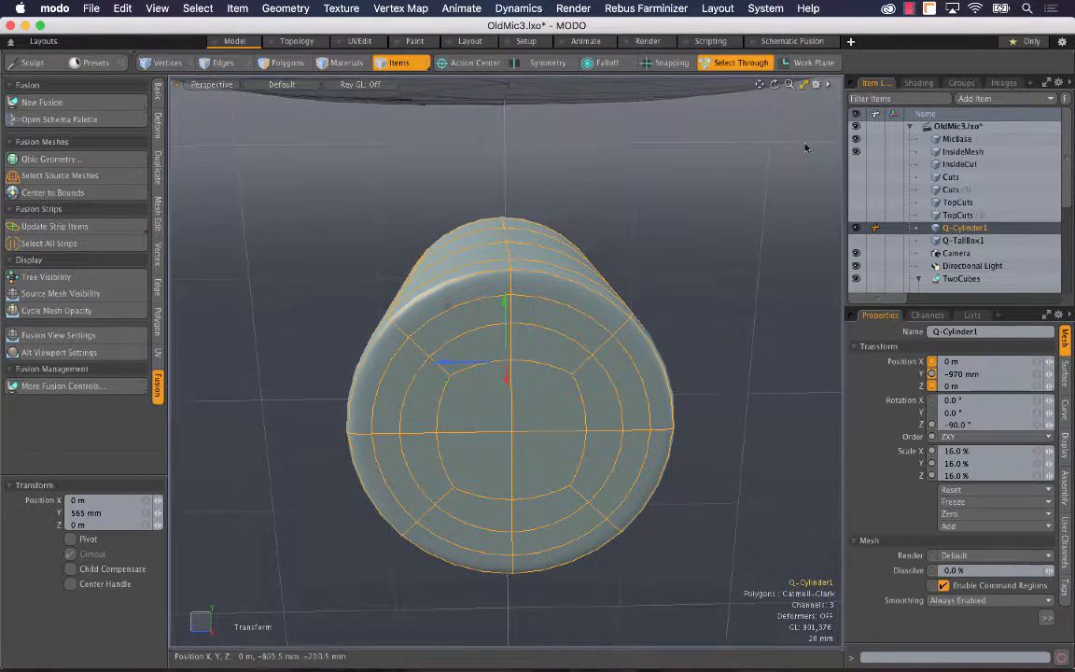
{"action": "left_click_drag", "start_coordinate": [791, 87], "coordinate": [712, 91]}
{"action": "left_click_drag", "start_coordinate": [590, 396], "coordinate": [579, 333], "text": "alt"}
{"action": "key", "text": "ctrl+space"}
{"action": "left_click", "coordinate": [644, 332]}
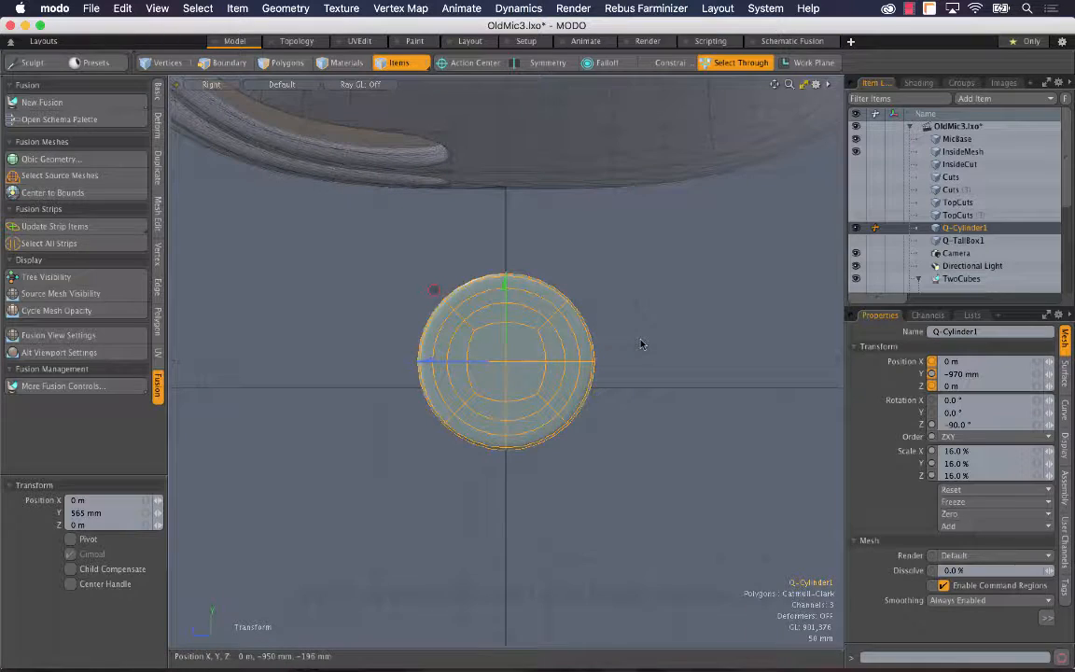
{"action": "key", "text": "space"}
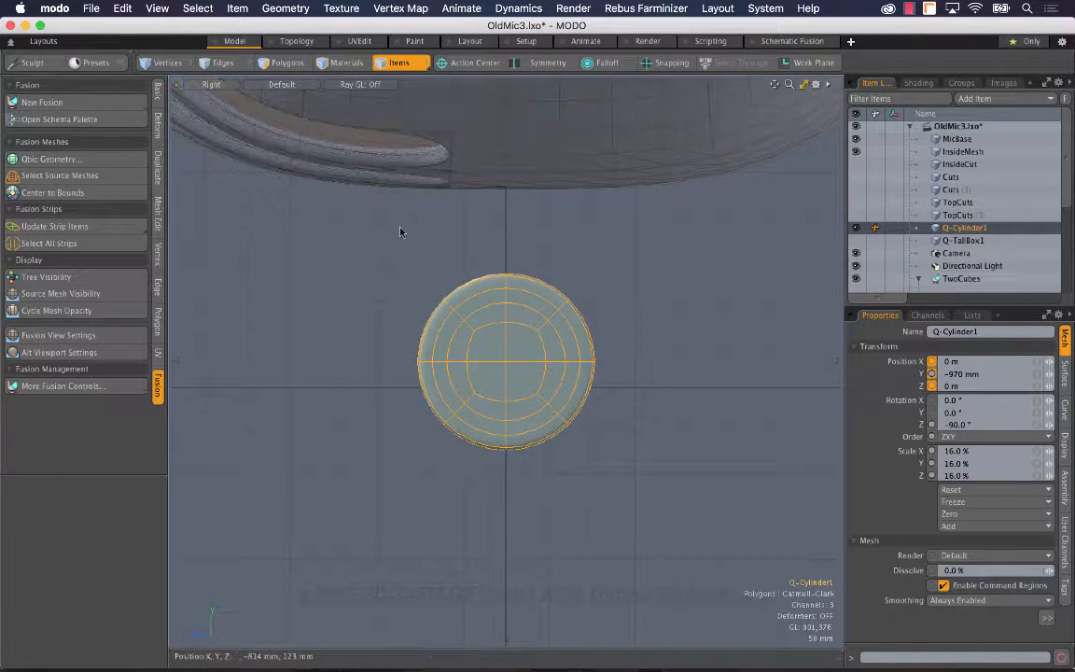
{"action": "key", "text": "1"}
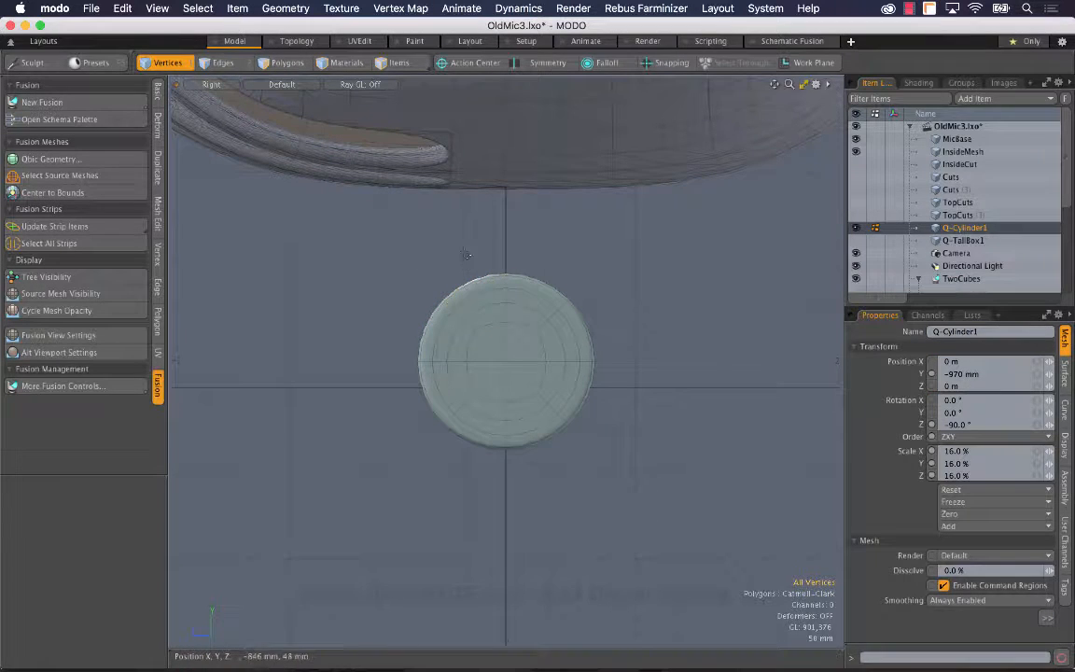
{"action": "left_click", "coordinate": [291, 89]}
{"action": "left_click", "coordinate": [280, 94]}
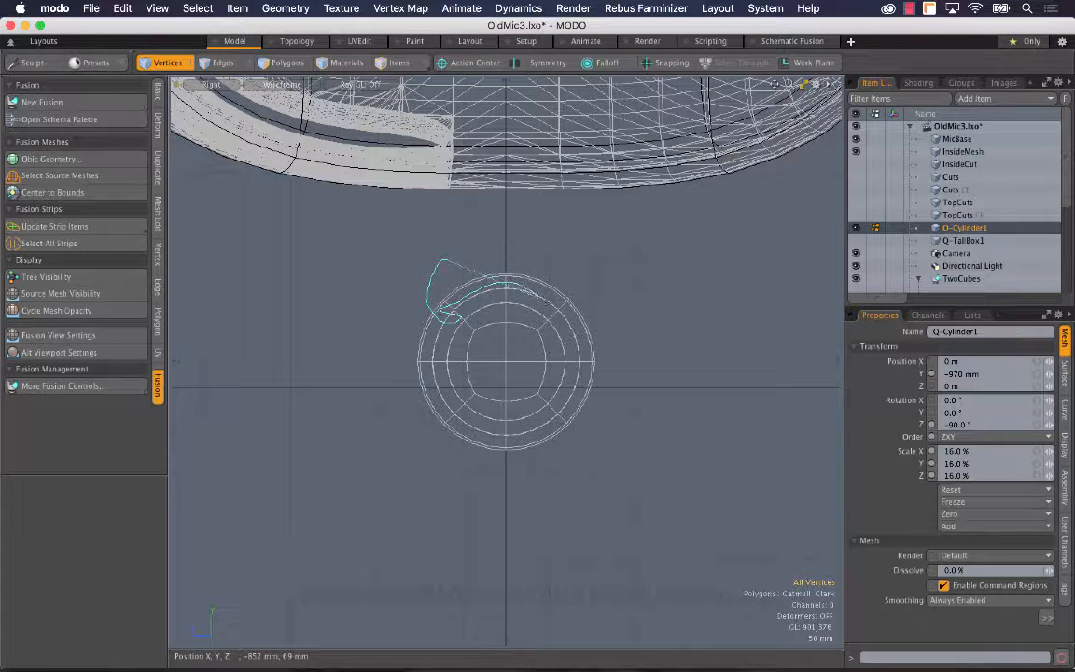
{"action": "right_click_drag", "start_coordinate": [572, 312], "coordinate": [575, 279]}
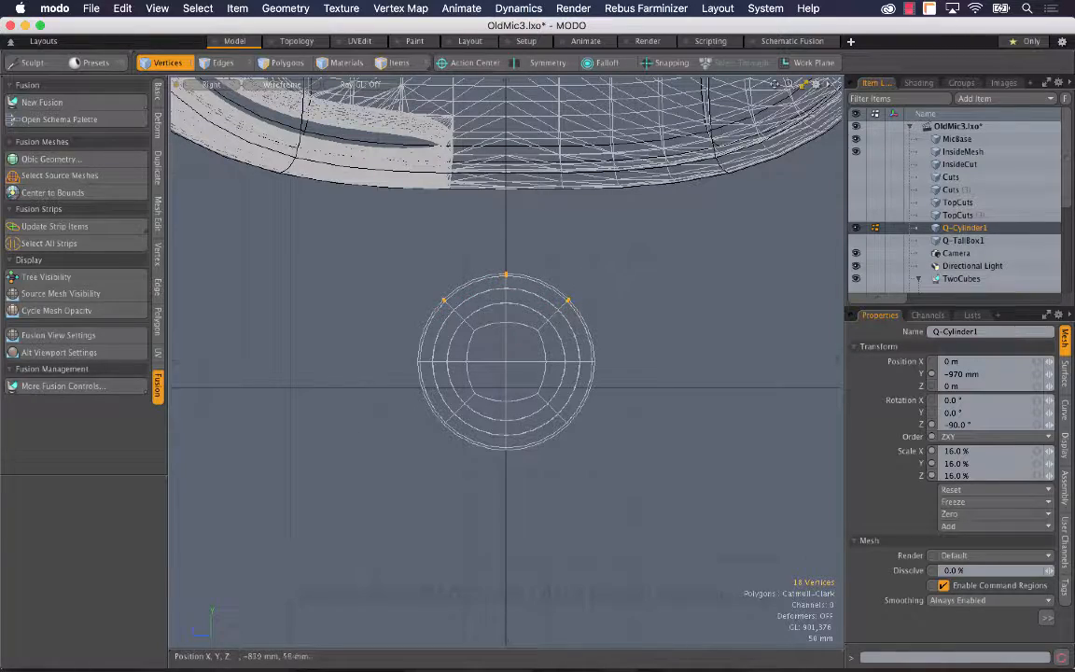
Step: Check in perspective which vertices are selected along the cylinder's length, and return to the right view
{"action": "key", "text": "ctrl+space"}
{"action": "left_click", "coordinate": [442, 256]}
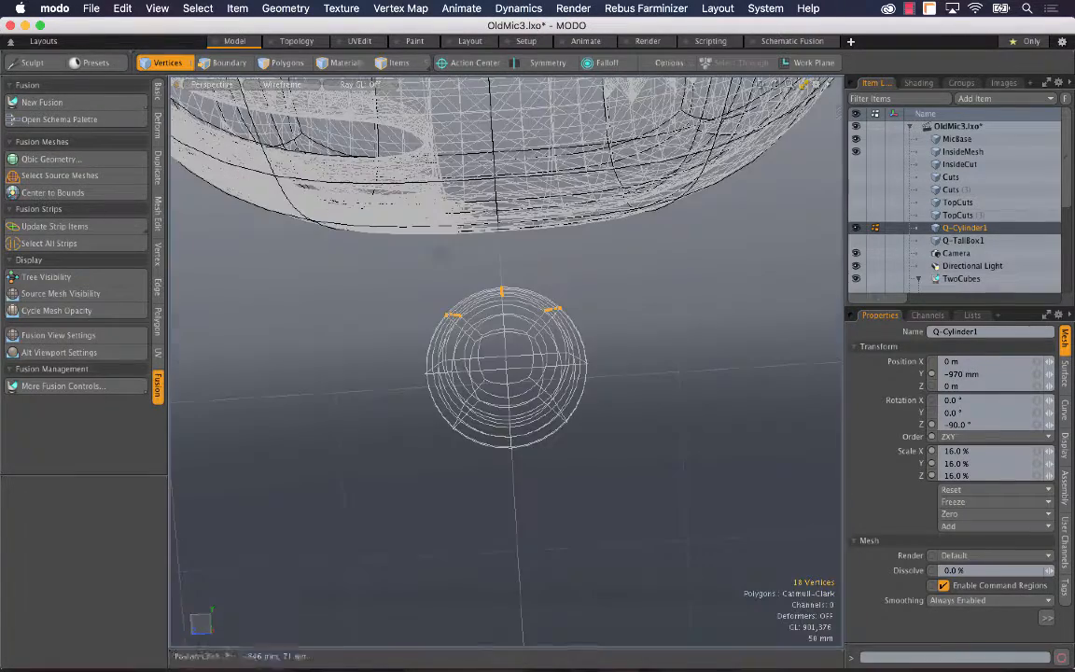
{"action": "left_click_drag", "start_coordinate": [448, 261], "coordinate": [329, 347], "text": "alt"}
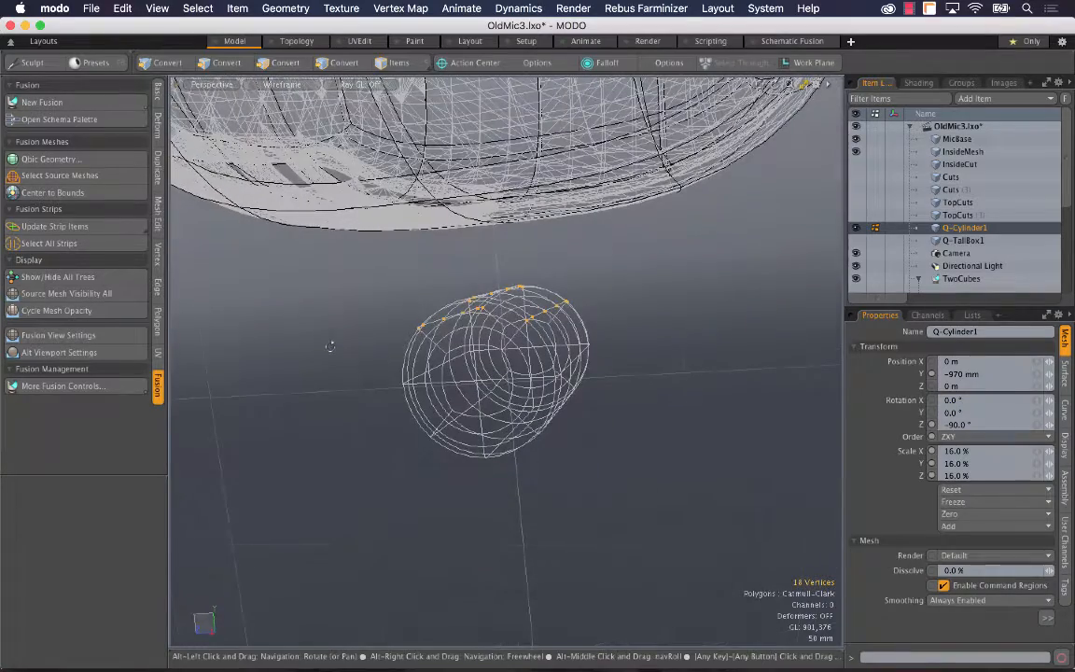
{"action": "key", "text": "ctrl+space"}
{"action": "left_click", "coordinate": [373, 315]}
{"action": "key", "text": "ctrl+space"}
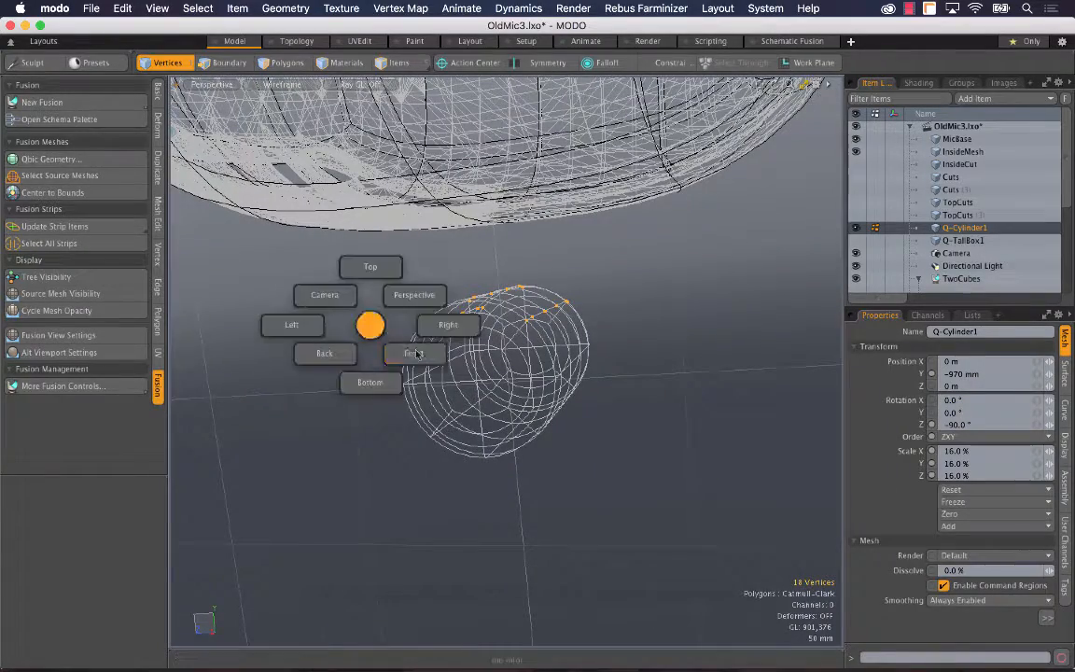
{"action": "left_click", "coordinate": [434, 326]}
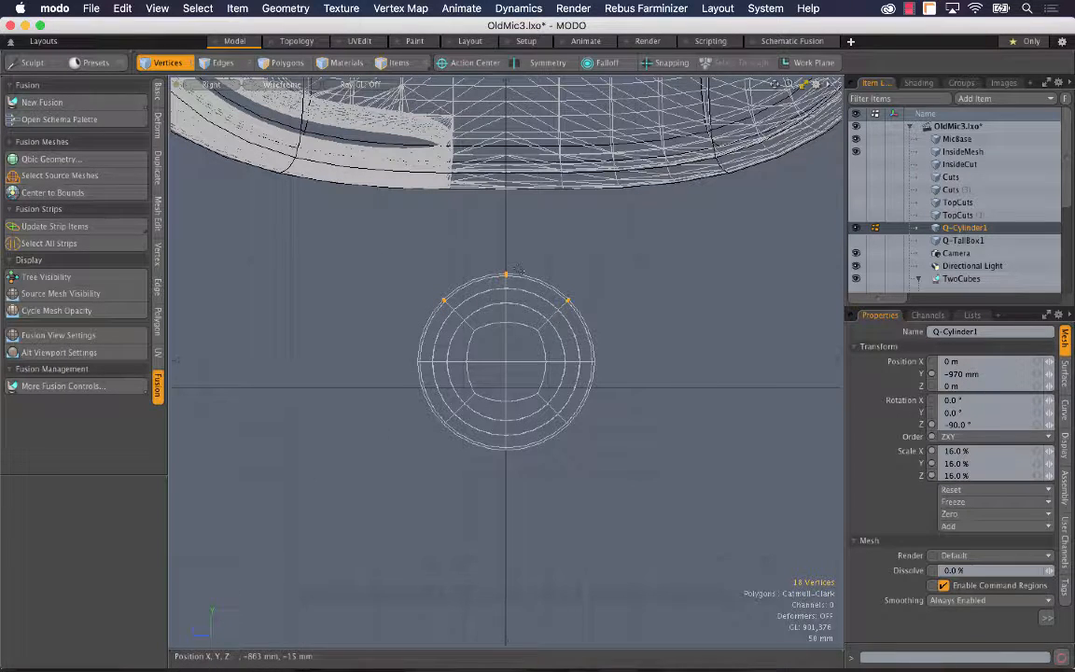
Step: Flatten the selected upper vertices by scaling them to about -41% on Y, and widen them along Z
{"action": "key", "text": "shift+a"}
{"action": "left_click_drag", "start_coordinate": [789, 84], "coordinate": [728, 84]}
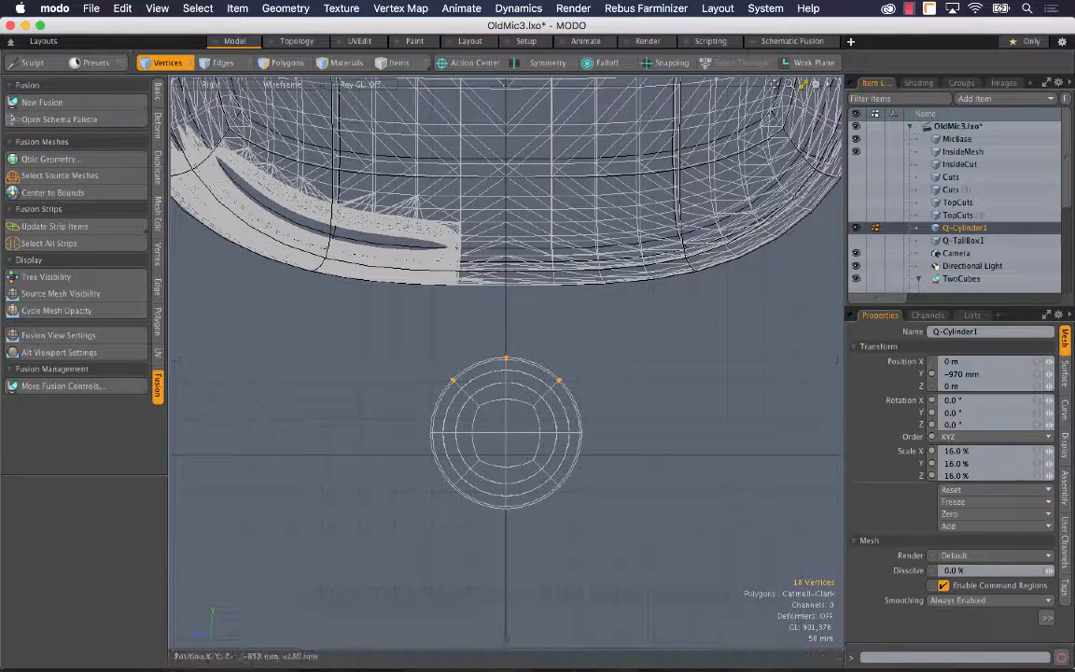
{"action": "key", "text": "y"}
{"action": "left_click_drag", "start_coordinate": [506, 278], "coordinate": [504, 402]}
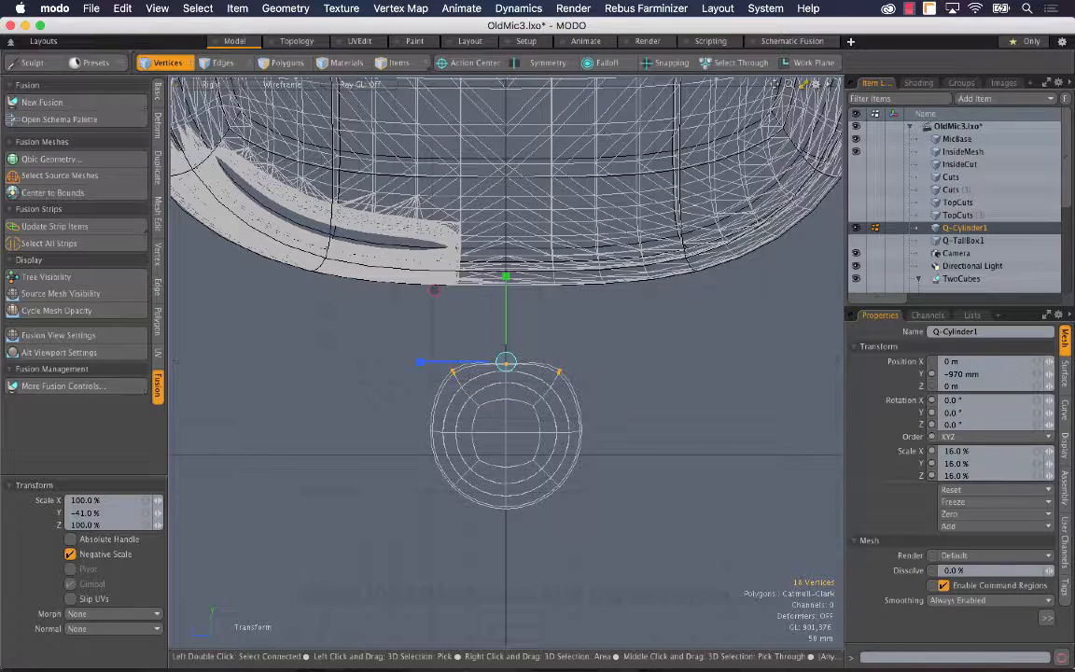
{"action": "left_click_drag", "start_coordinate": [421, 362], "coordinate": [393, 363]}
Step: Move the upper vertices up into the microphone body, scale them to about 135% on Z, and clear the vertex selection
{"action": "key", "text": "w"}
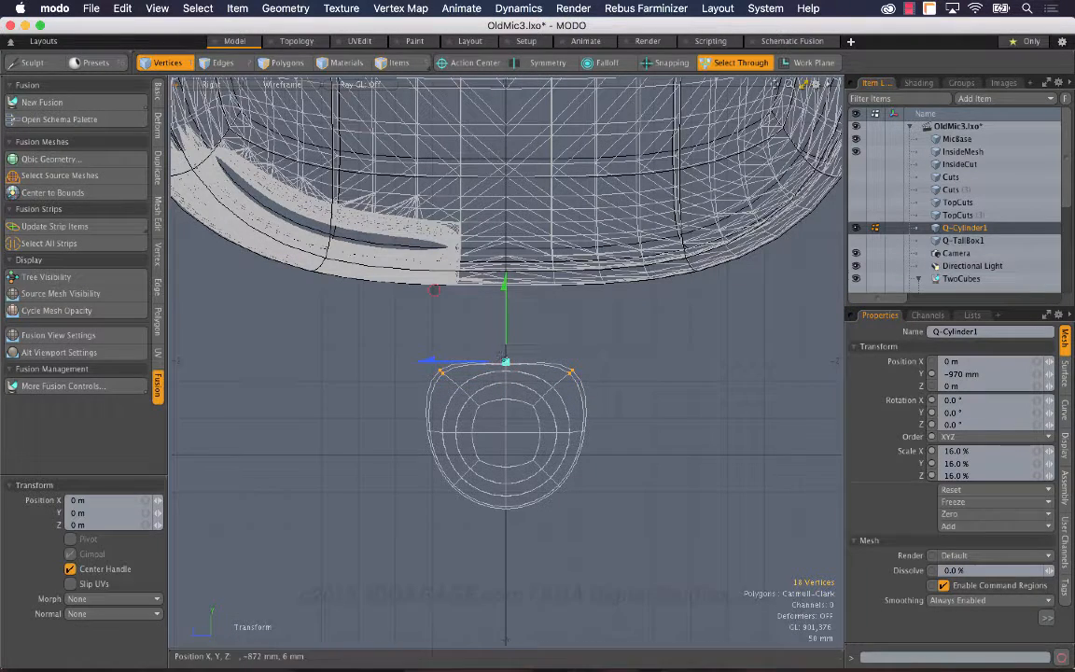
{"action": "left_click_drag", "start_coordinate": [507, 324], "coordinate": [507, 169]}
{"action": "key", "text": "r"}
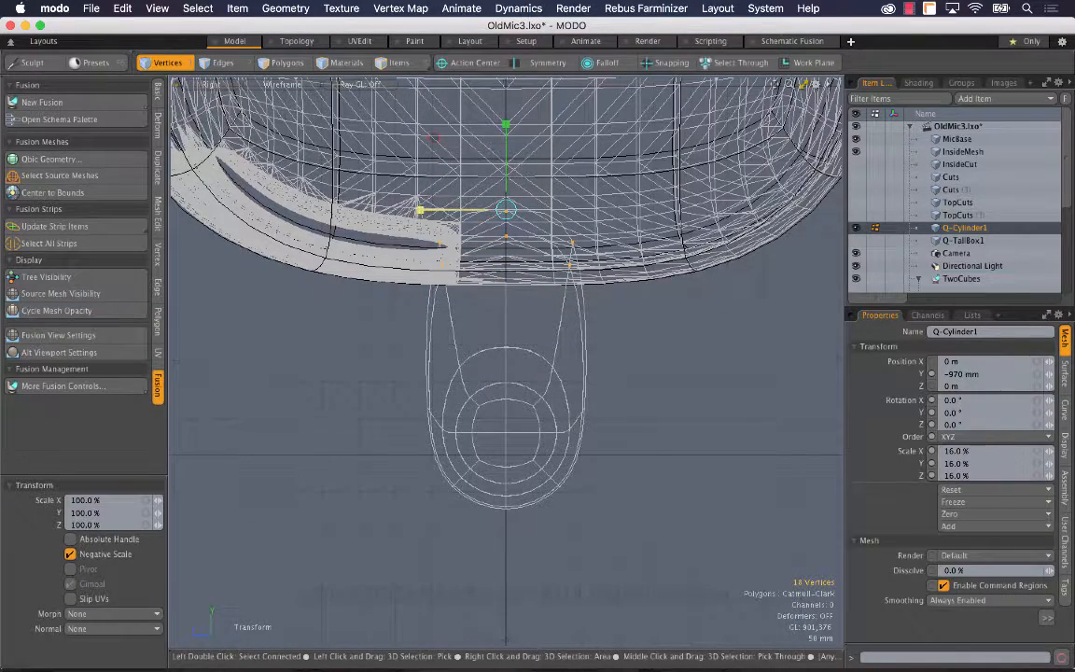
{"action": "left_click_drag", "start_coordinate": [420, 211], "coordinate": [388, 210]}
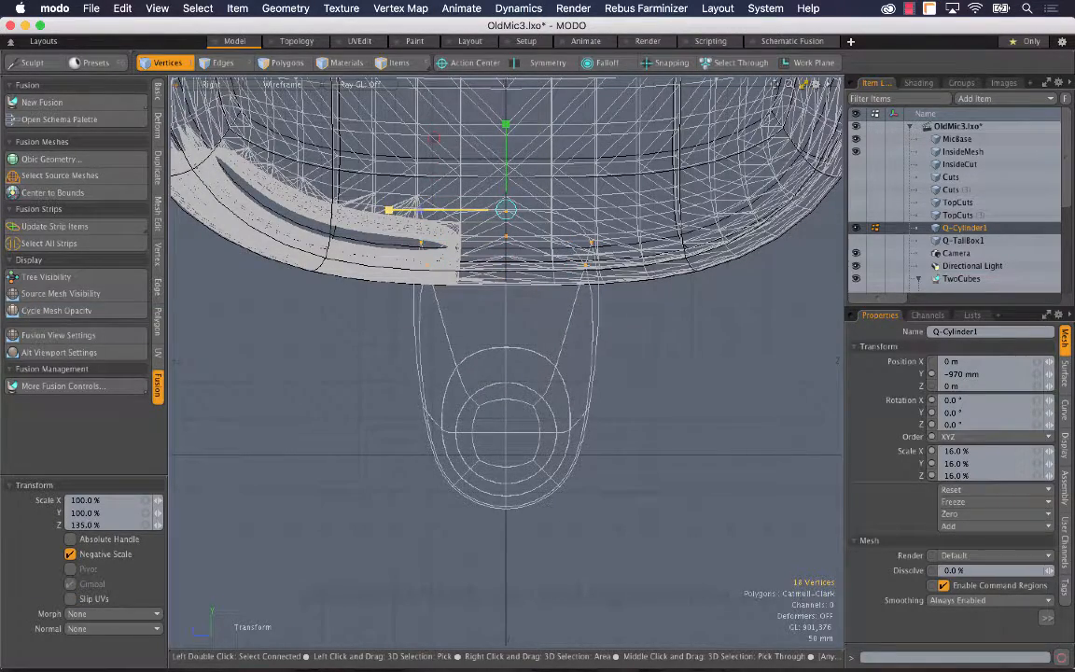
{"action": "key", "text": "space"}
{"action": "left_click", "coordinate": [649, 398]}
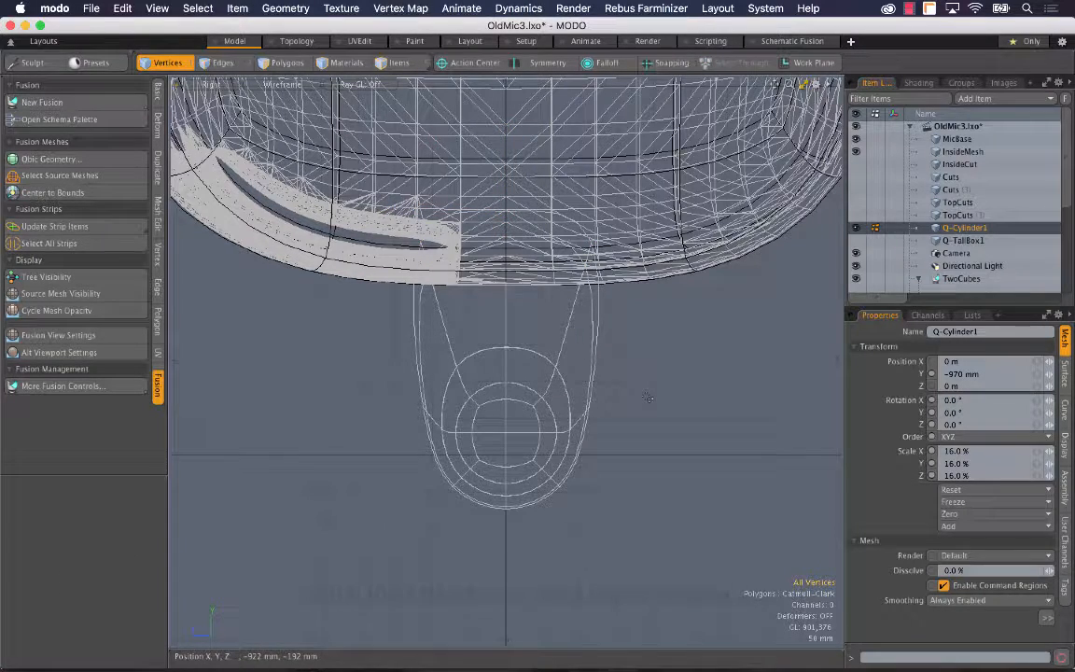
Step: With default shading in perspective, rescale the whole reshaped cylinder mesh and move it about -50 mm along Z
{"action": "left_click", "coordinate": [280, 84]}
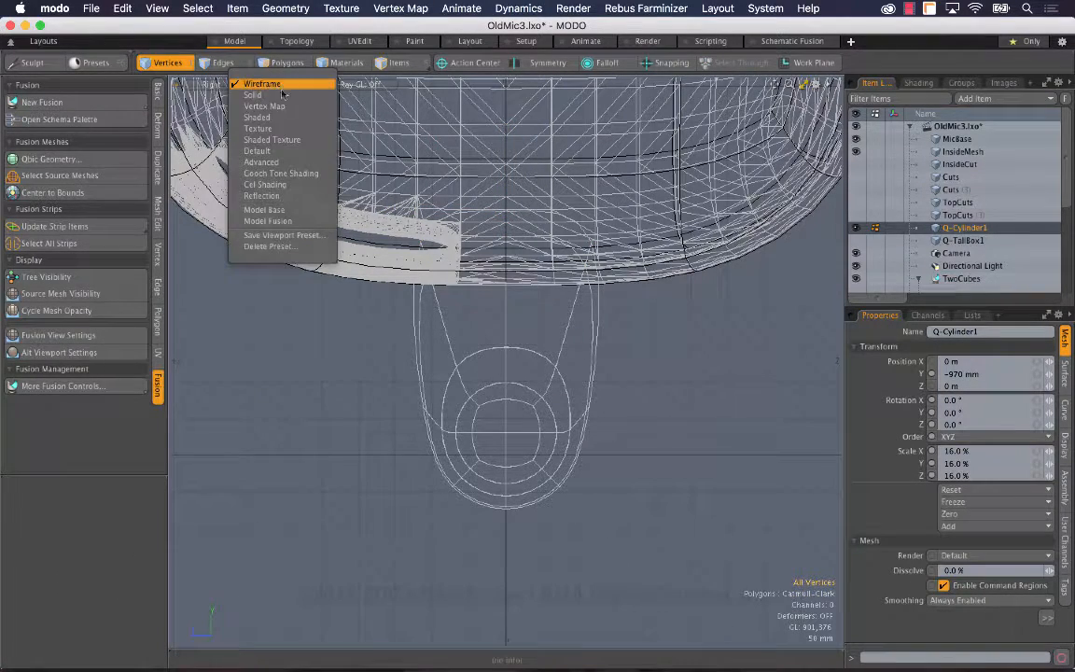
{"action": "left_click", "coordinate": [289, 152]}
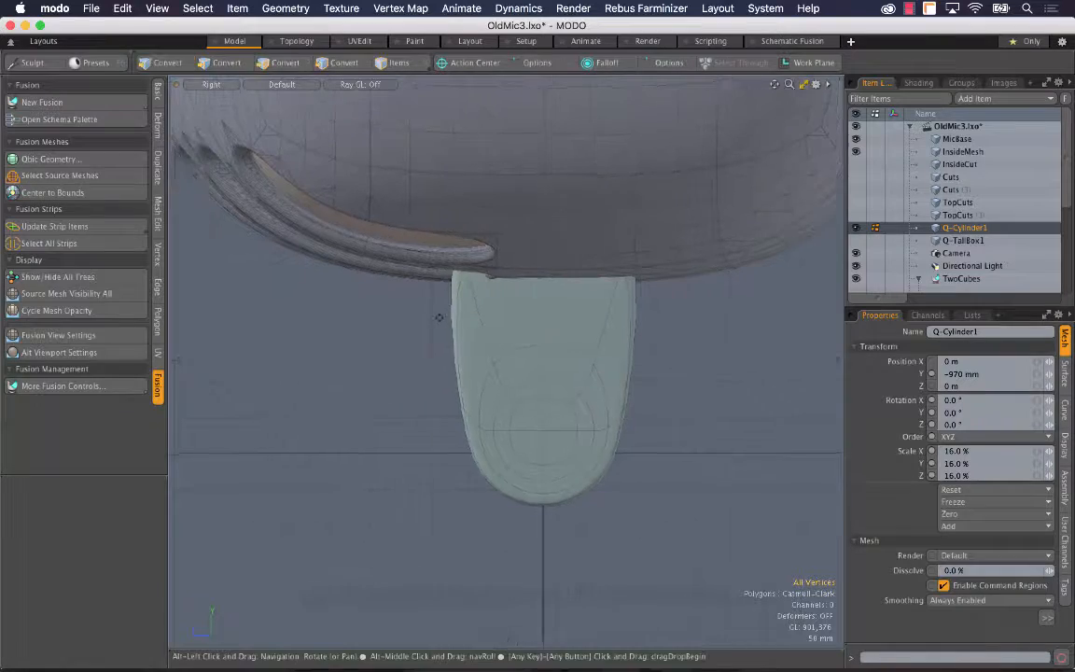
{"action": "key", "text": "ctrl+space"}
{"action": "left_click", "coordinate": [485, 289]}
{"action": "left_click_drag", "start_coordinate": [496, 299], "coordinate": [382, 301], "text": "alt"}
{"action": "key", "text": "r"}
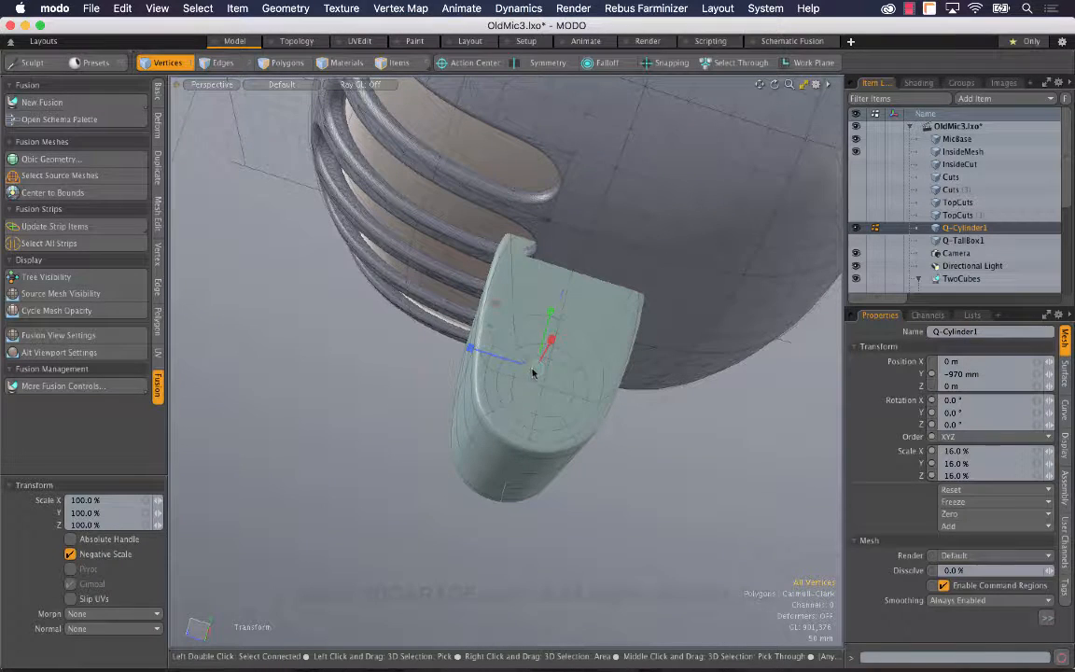
{"action": "left_click_drag", "start_coordinate": [535, 371], "coordinate": [351, 439]}
{"action": "key", "text": "w"}
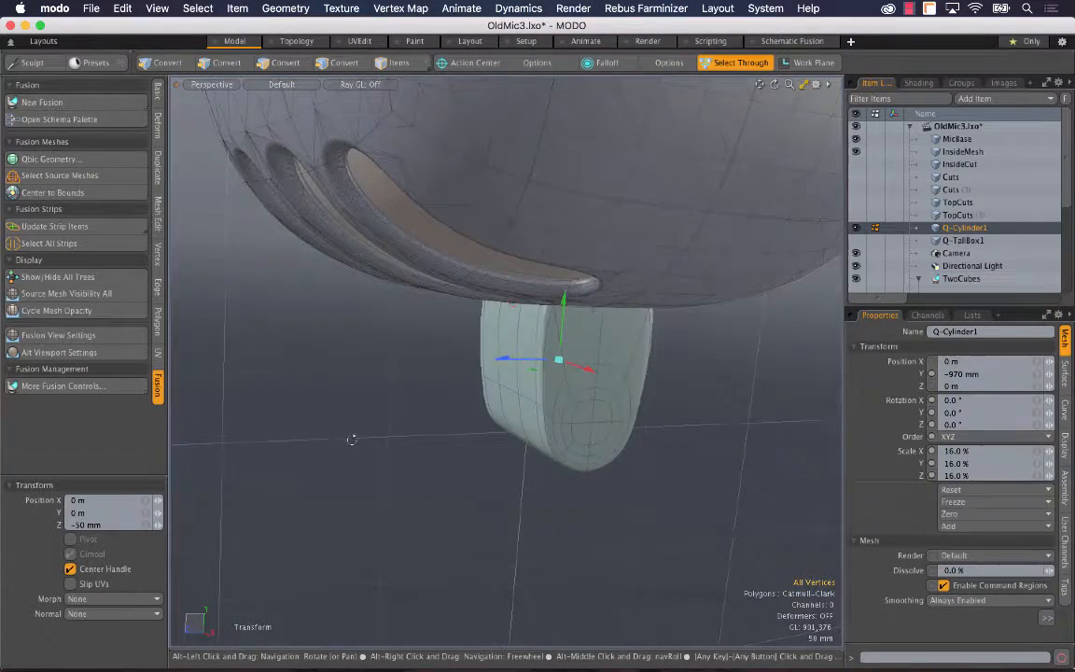
{"action": "key", "text": "grave"}
{"action": "key", "text": "q"}
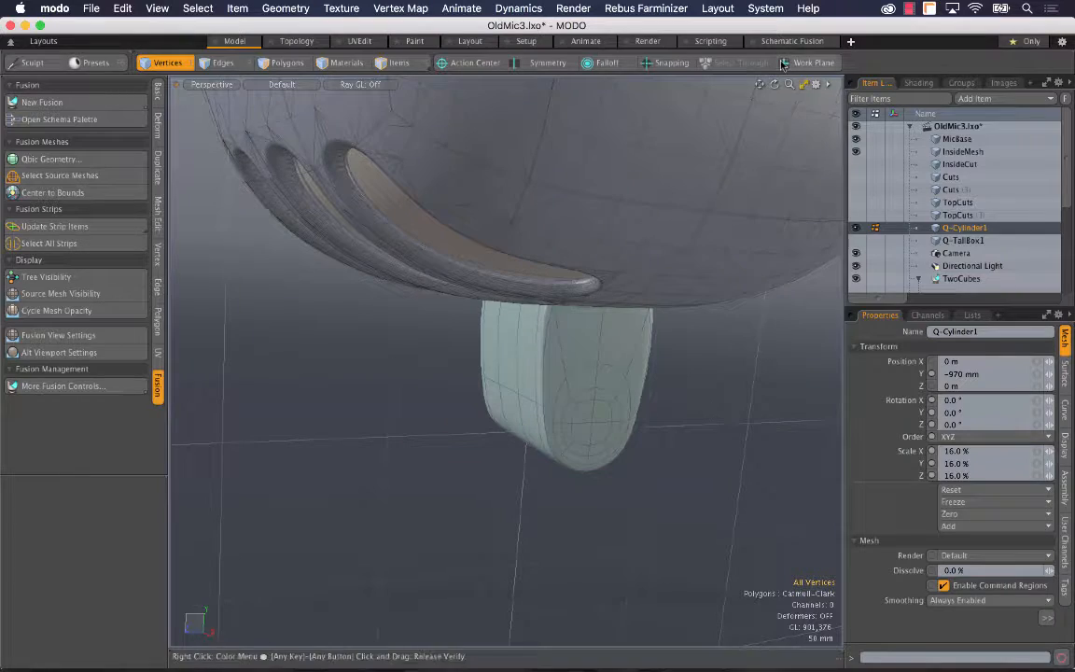
Step: Fuse the reshaped cylinder onto MicBase as a new branch with union, and clear the item selection
{"action": "left_click_drag", "start_coordinate": [790, 85], "coordinate": [696, 85]}
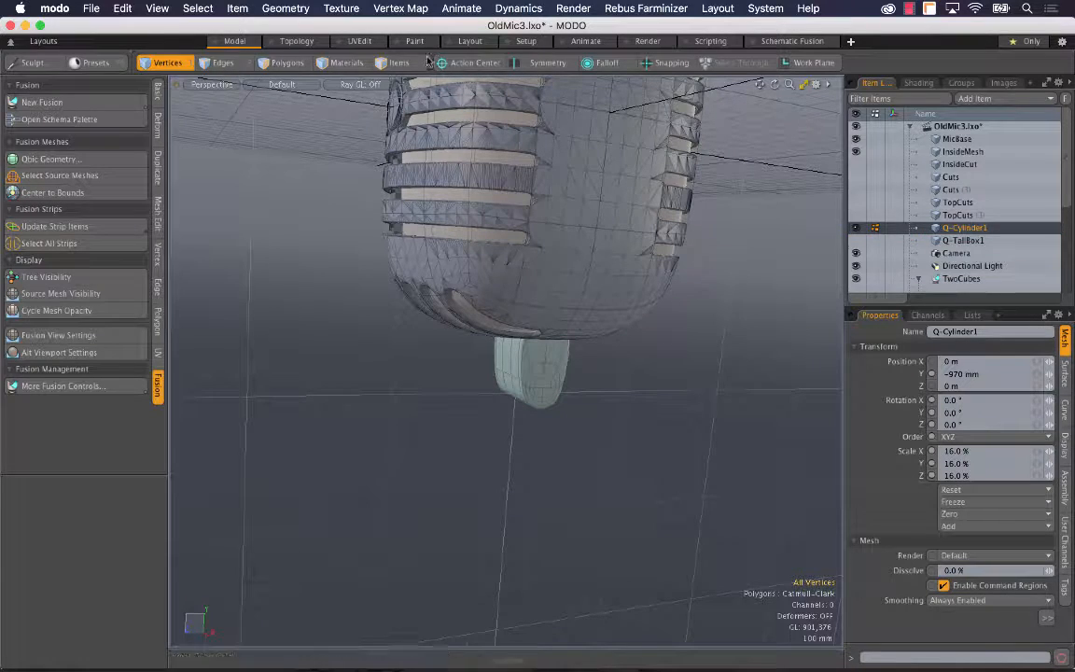
{"action": "key", "text": "5"}
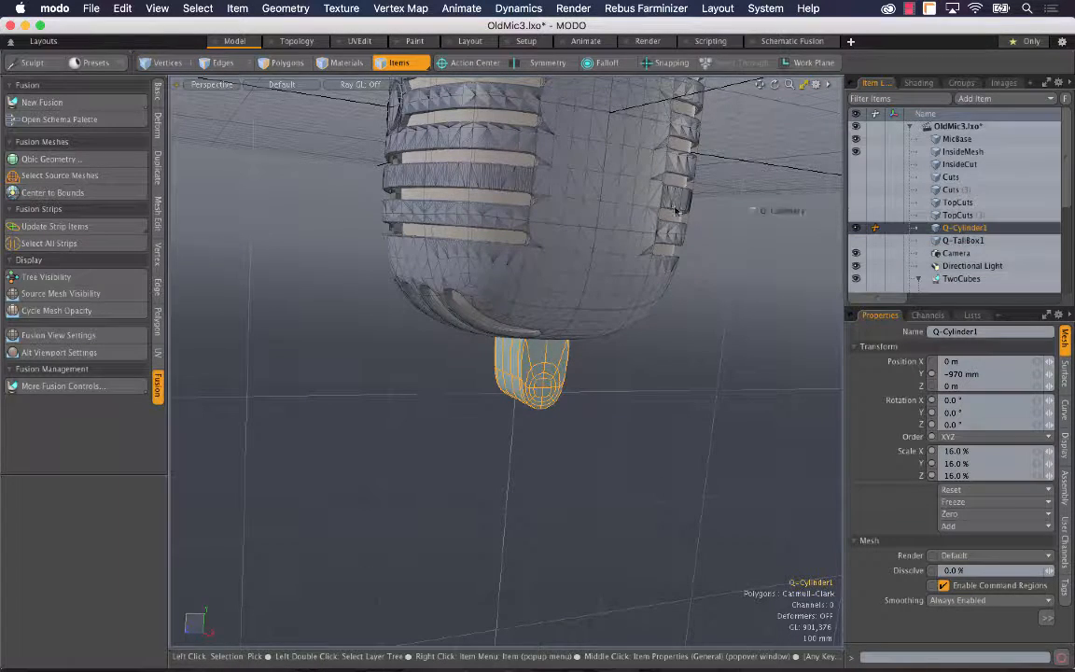
{"action": "left_click_drag", "start_coordinate": [587, 233], "coordinate": [610, 284]}
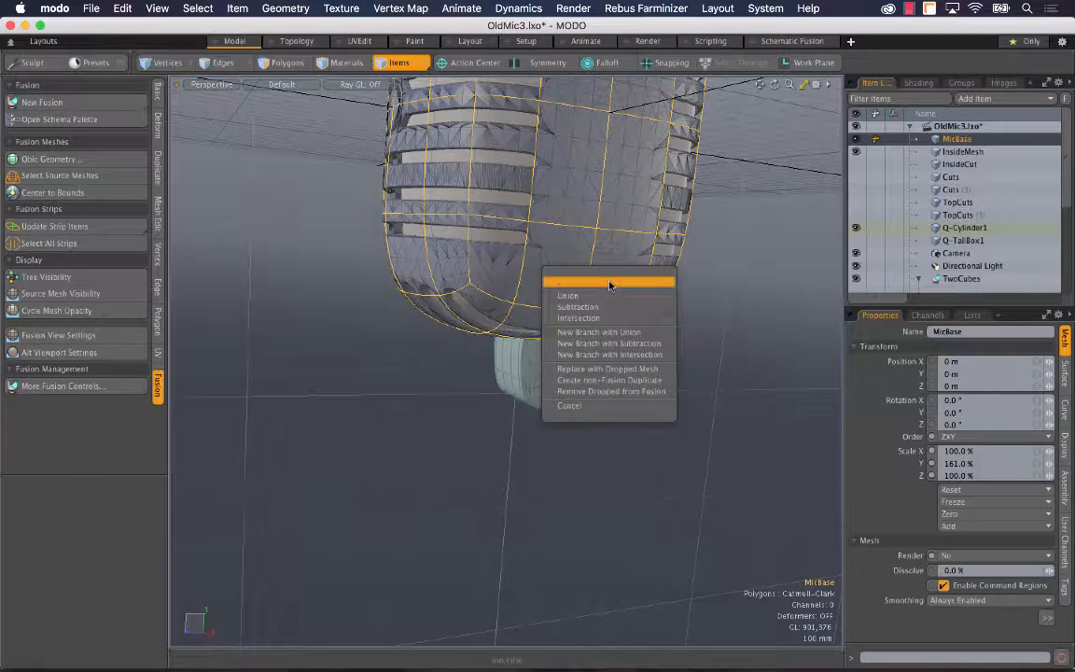
{"action": "left_click", "coordinate": [657, 343]}
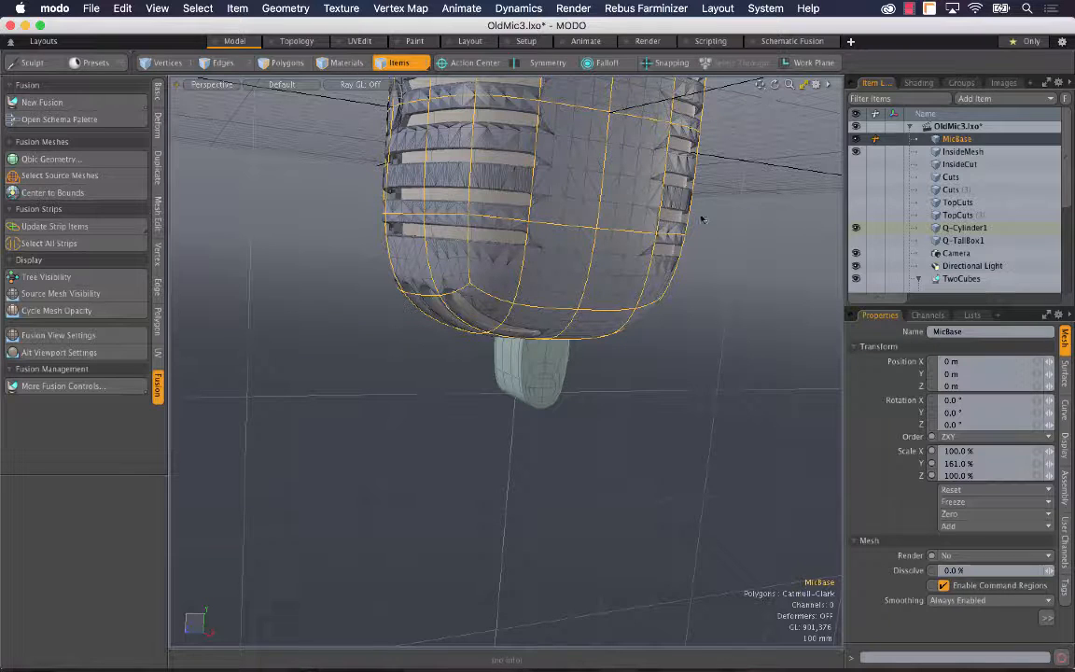
{"action": "left_click", "coordinate": [554, 377]}
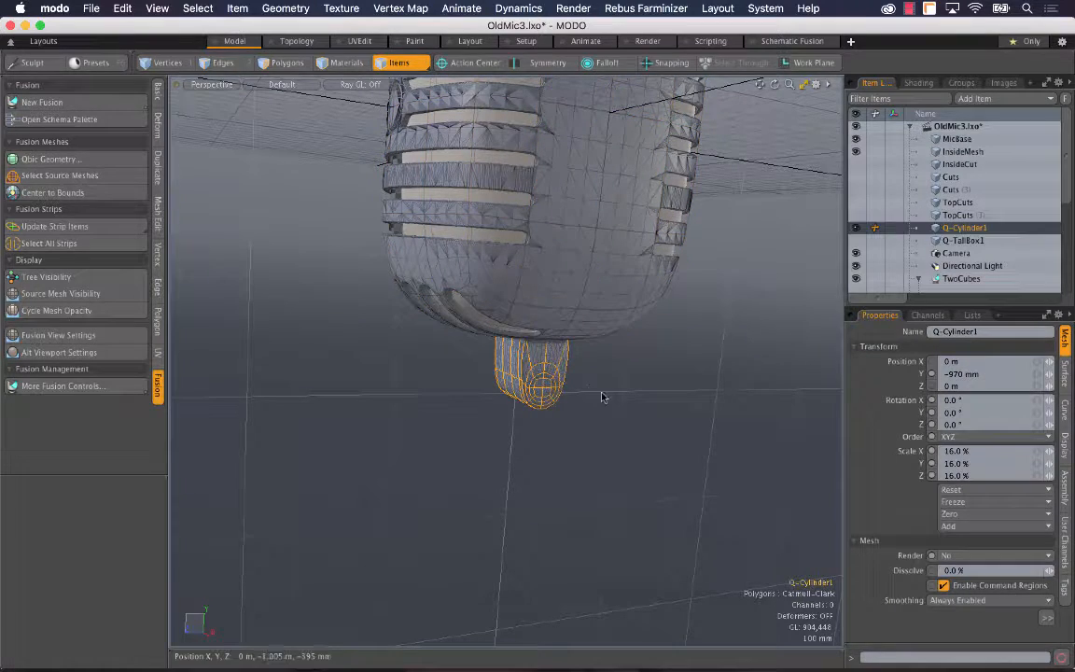
{"action": "left_click_drag", "start_coordinate": [602, 395], "coordinate": [522, 250], "text": "alt"}
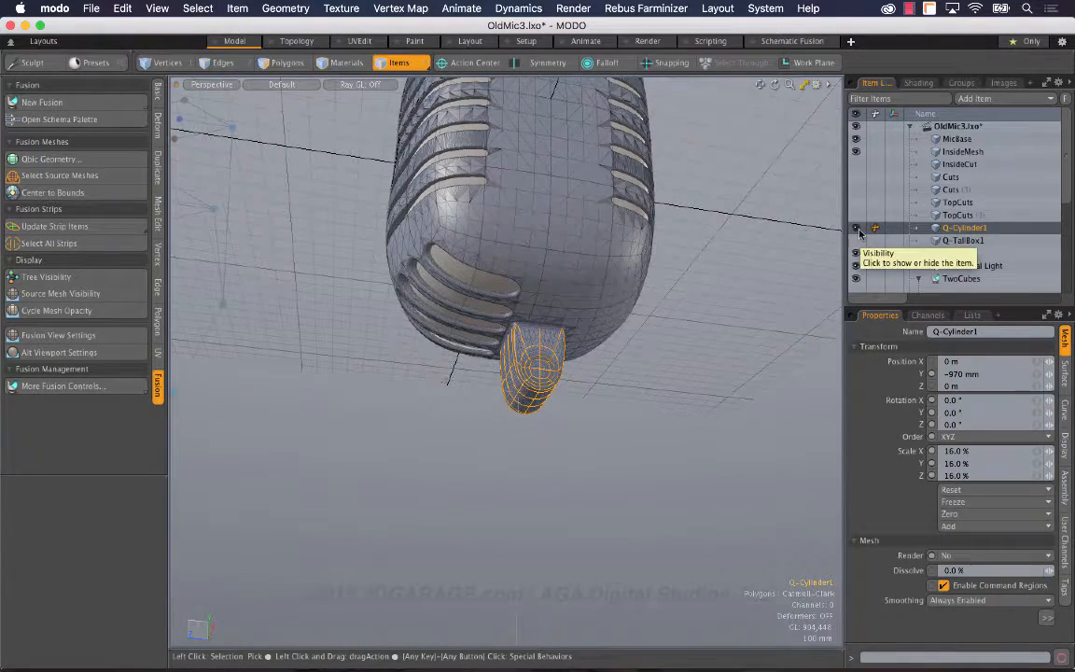
{"action": "left_click", "coordinate": [675, 288]}
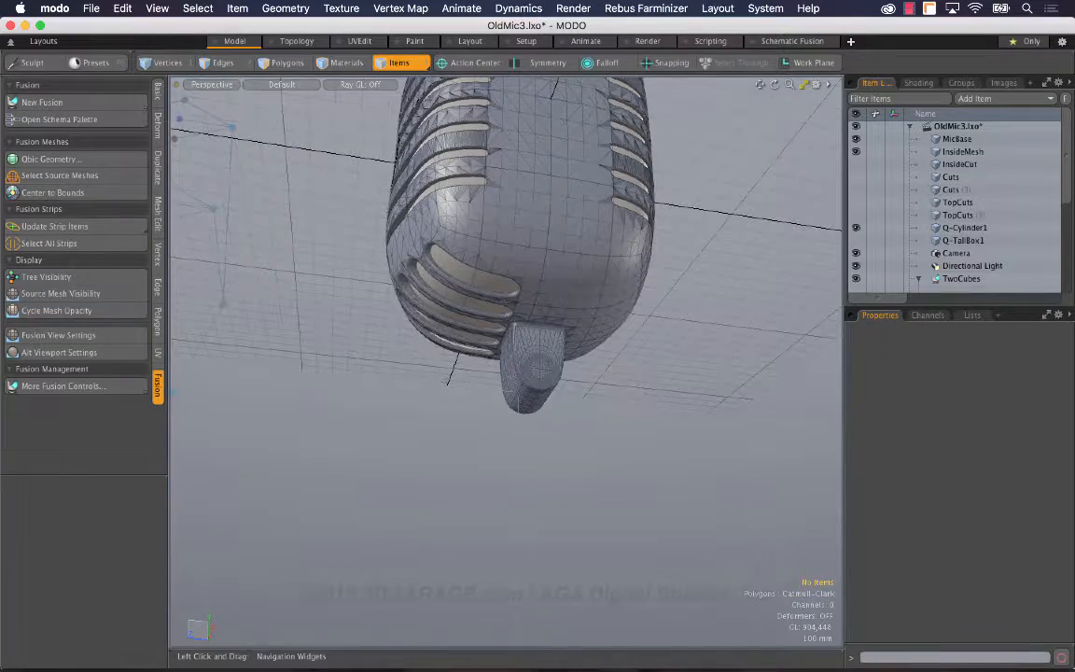
Step: Select the fusion strip where the tab meets the microphone body and edit its strip width with Channel Haul
{"action": "left_click_drag", "start_coordinate": [789, 85], "coordinate": [847, 86]}
{"action": "left_click_drag", "start_coordinate": [621, 222], "coordinate": [434, 233], "text": "alt"}
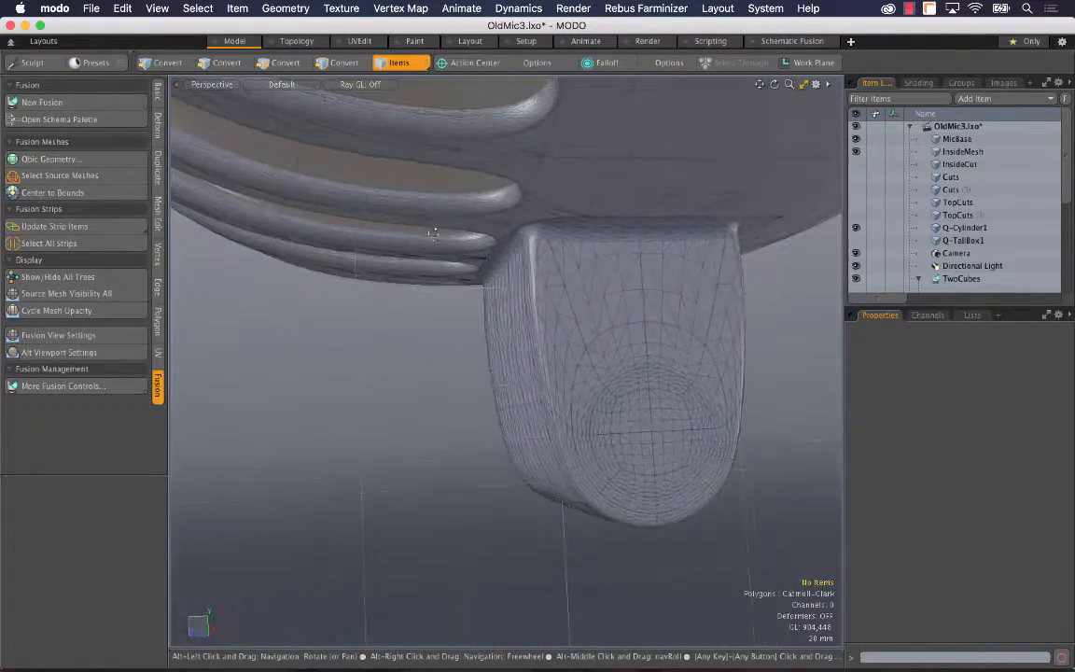
{"action": "left_click", "coordinate": [576, 232]}
{"action": "key", "text": "c"}
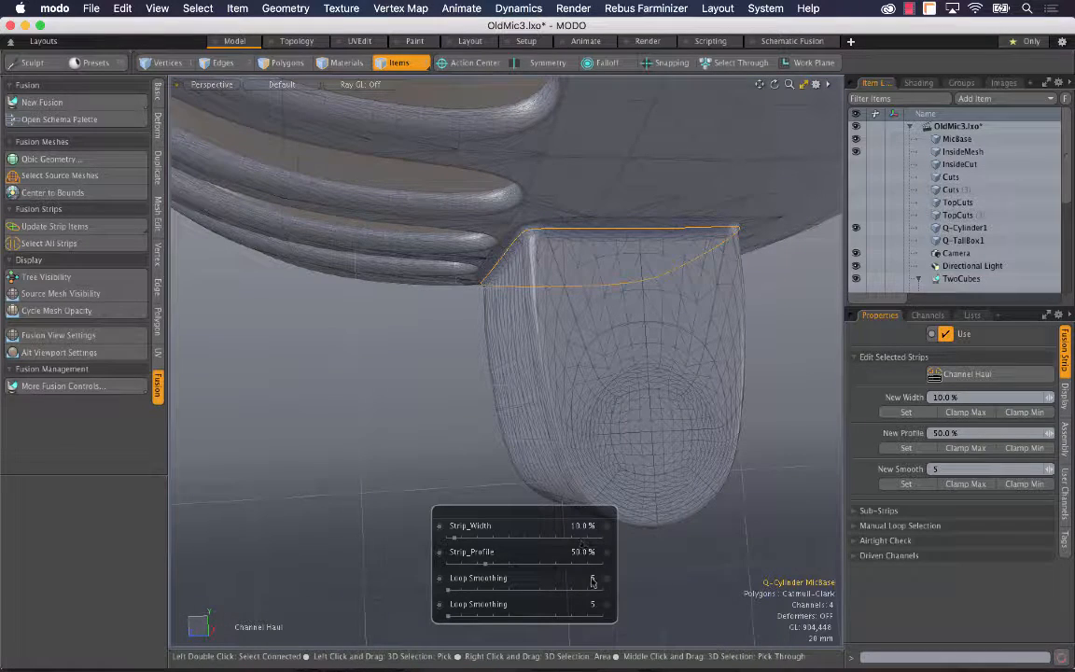
{"action": "double_click", "coordinate": [584, 528]}
{"action": "key", "text": "BackSpace"}
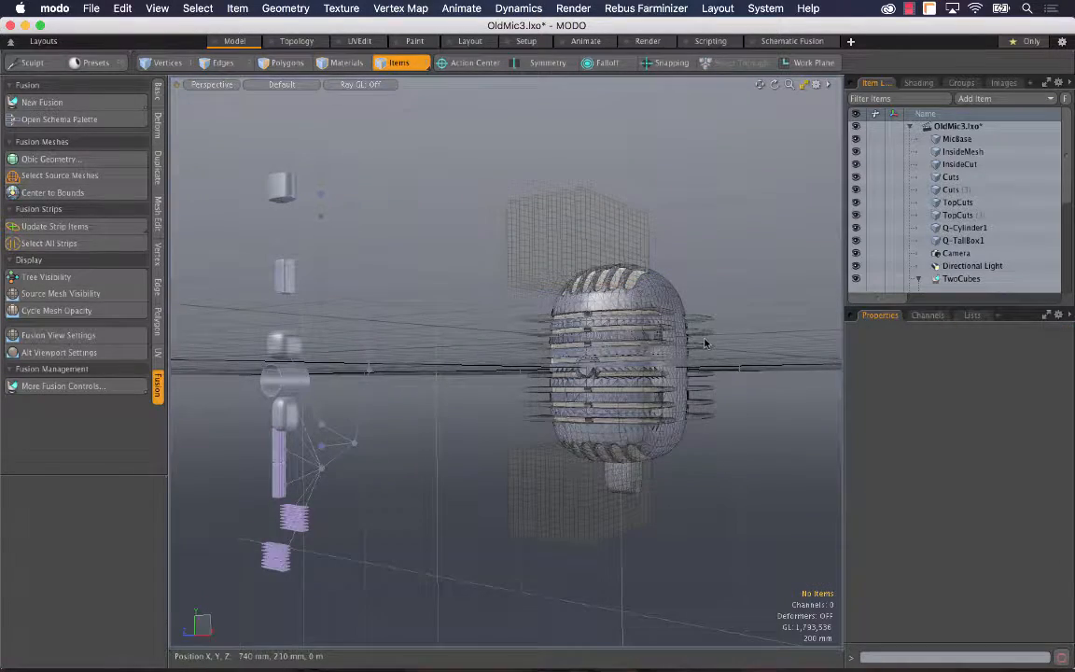
Step: Examine the whole microphone with its Fusion tree, and compare the mount with MicReference.jpg in Preview before returning to MODO
{"action": "key", "text": "alt"}
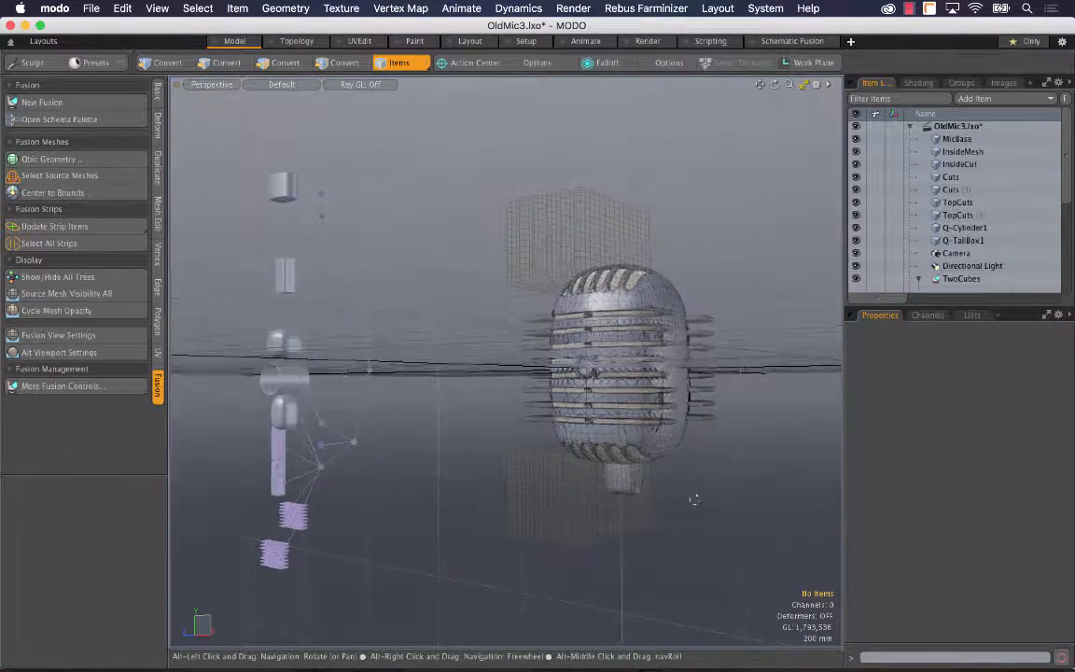
{"action": "left_click_drag", "start_coordinate": [695, 500], "coordinate": [595, 423], "text": "alt"}
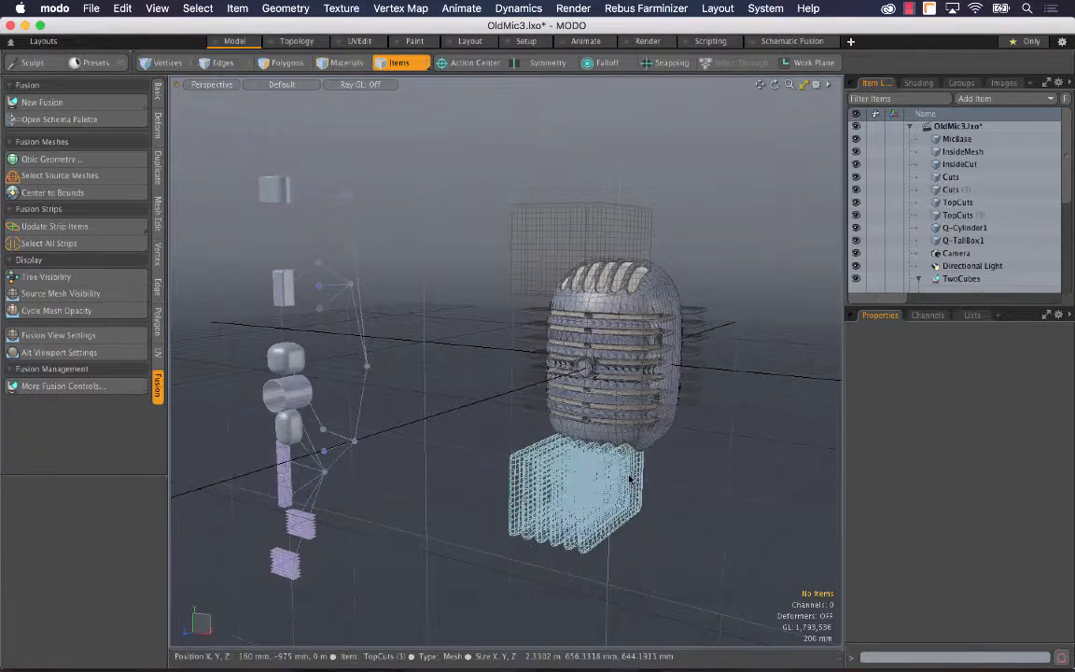
{"action": "key", "text": "super+Tab"}
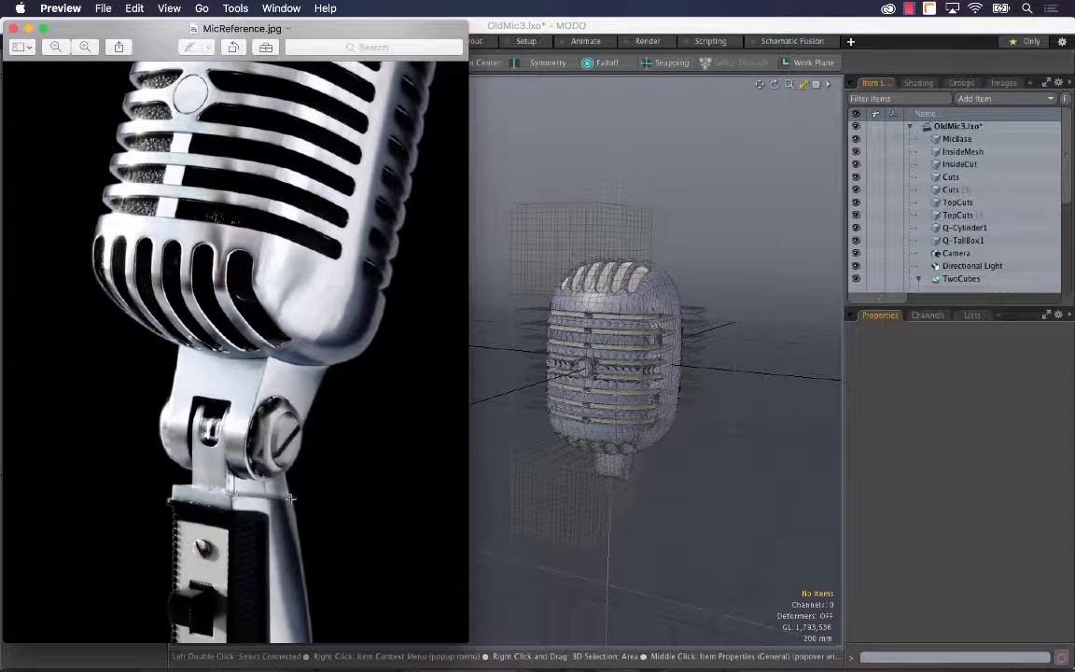
{"action": "key", "text": "super+Tab"}
{"action": "left_click_drag", "start_coordinate": [710, 449], "coordinate": [690, 426], "text": "alt"}
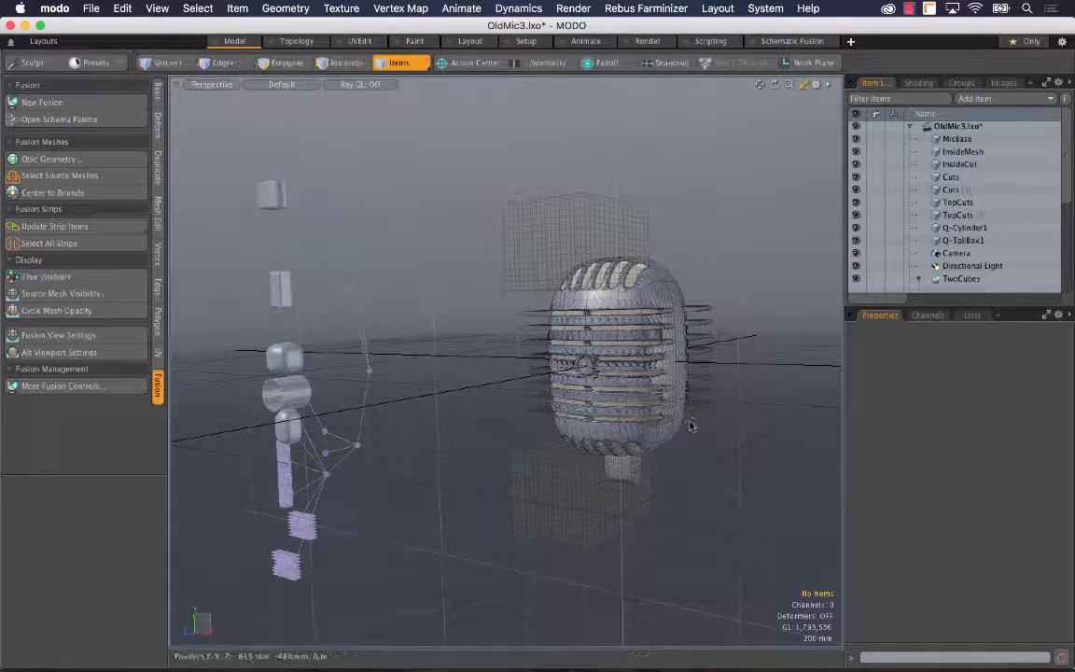